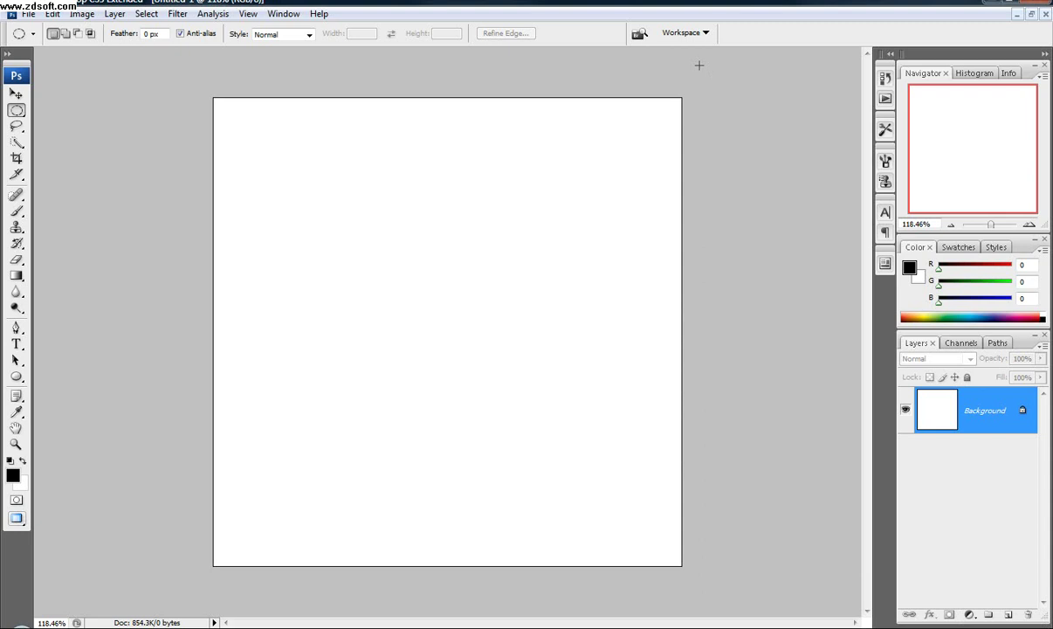
Step: Paste the copied Earth image from the browser into the blank document as a new layer
left_click(53, 14)
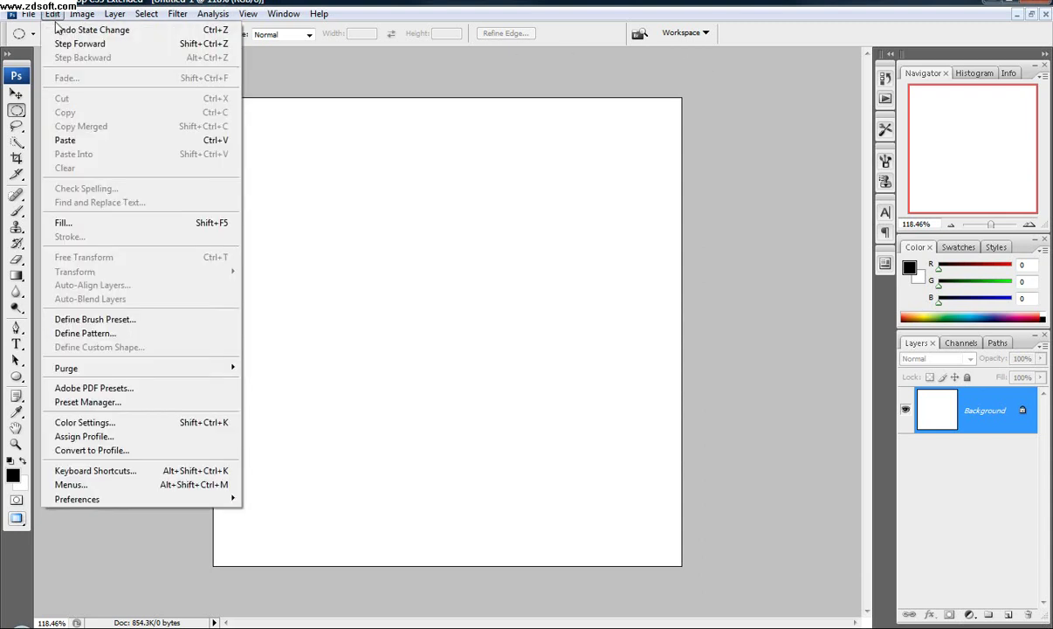
left_click(71, 142)
key("alt+Tab")
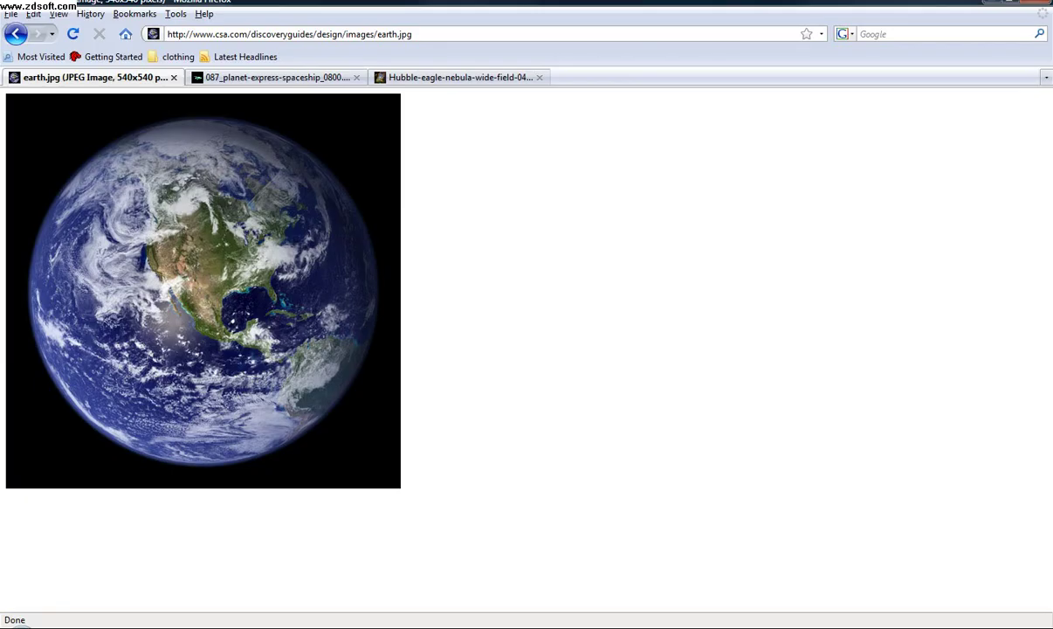
key("alt+Tab")
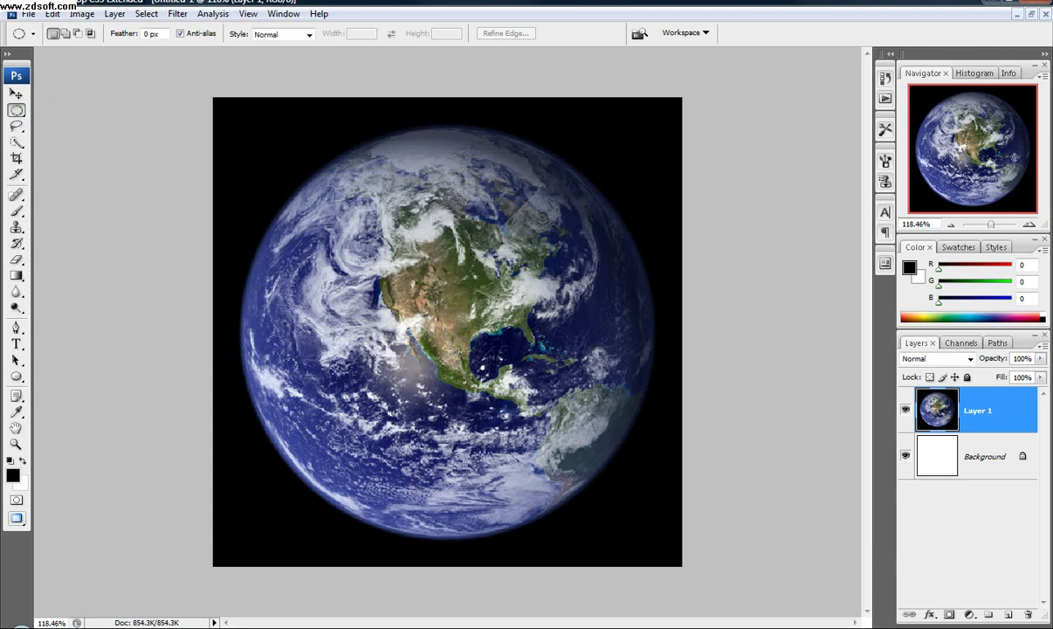
Step: Draw an elliptical marquee around the Earth and align the selection with the globe's edge
left_click_drag(488, 385, 500, 401)
left_click_drag(569, 461, 655, 538)
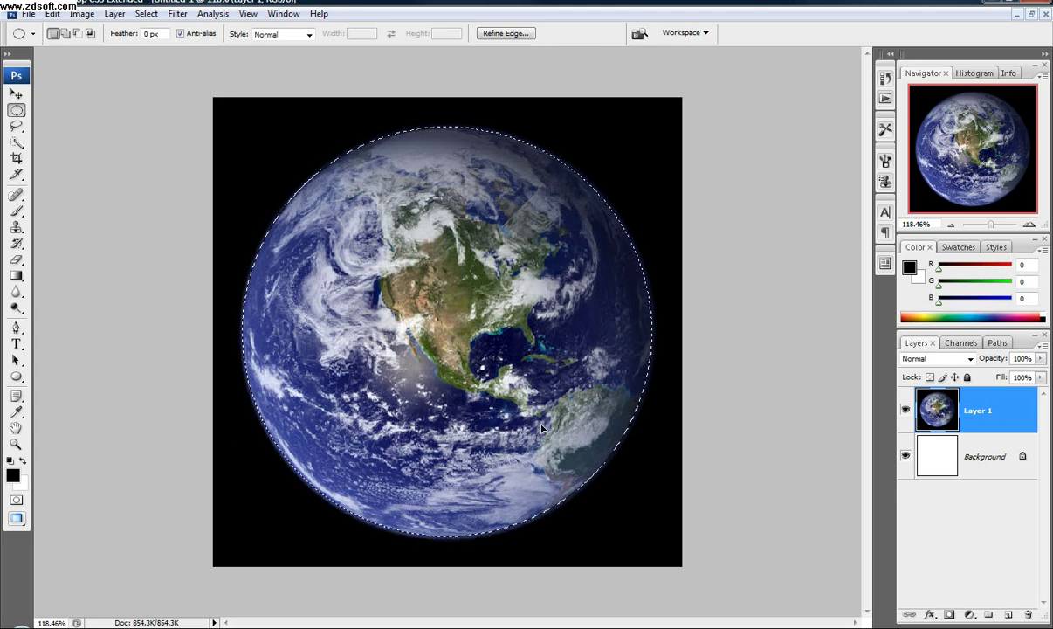
mouse_move(634, 420)
left_mouse_down()
mouse_move(651, 419)
mouse_move(623, 430)
left_mouse_up()
left_click_drag(548, 430, 543, 429)
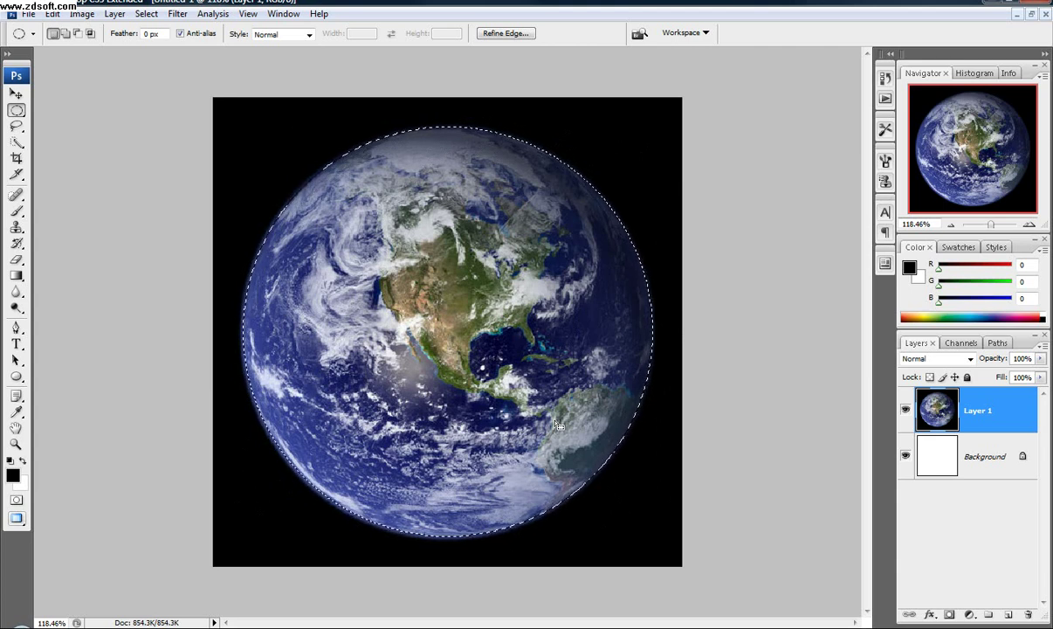
Step: Invert the selection, delete the black area around the Earth, and deselect
key("ctrl+shift+i")
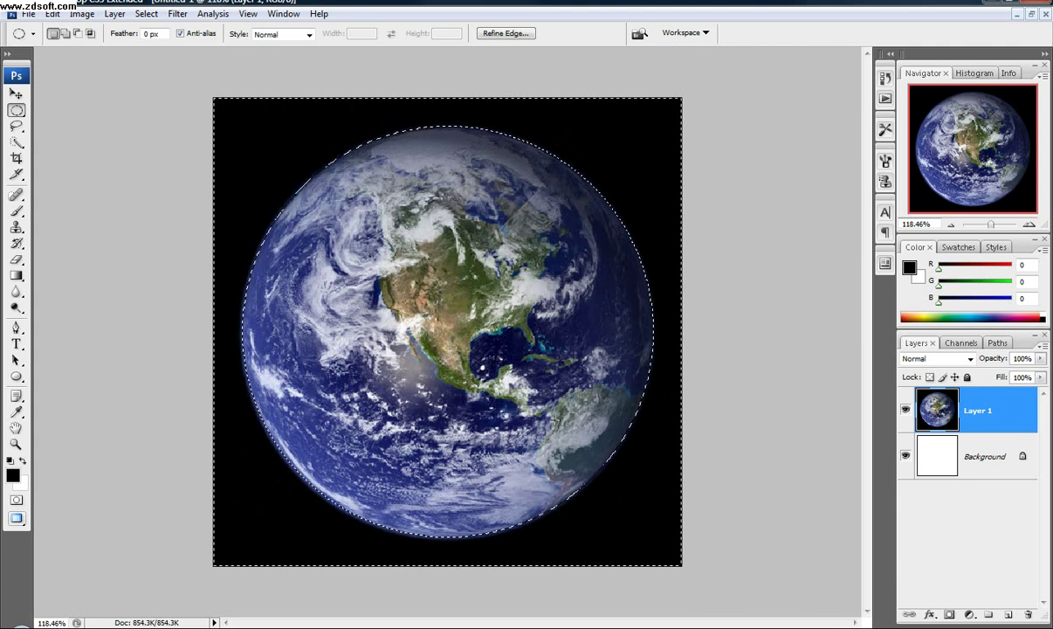
key("Delete")
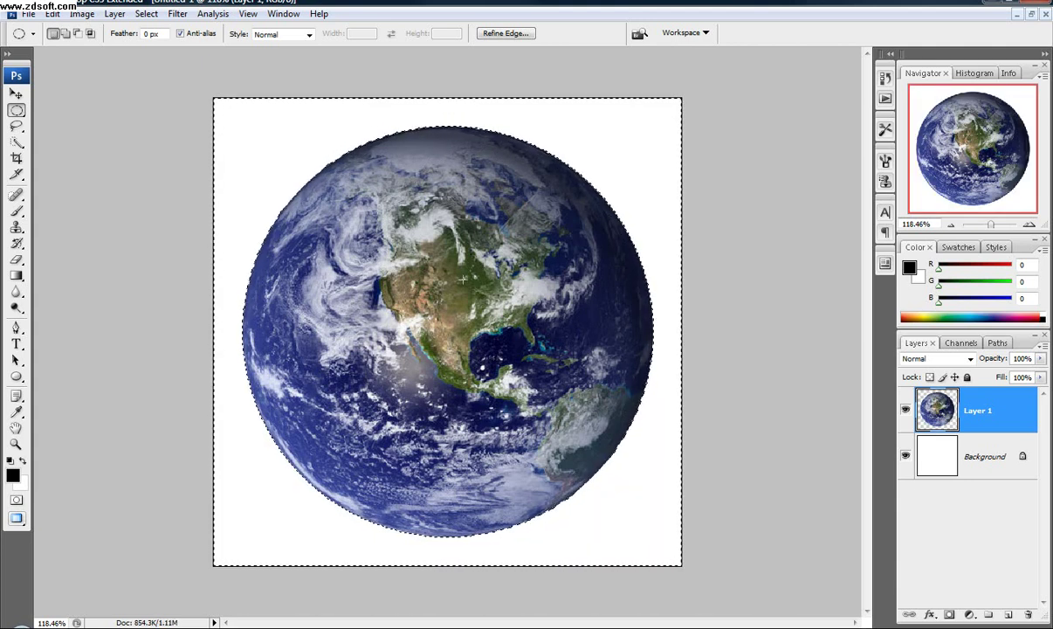
key("ctrl+d")
Step: Enlarge the canvas to 200 percent in width and height, keeping the centre anchor
scroll(155, 228, "down", 1)
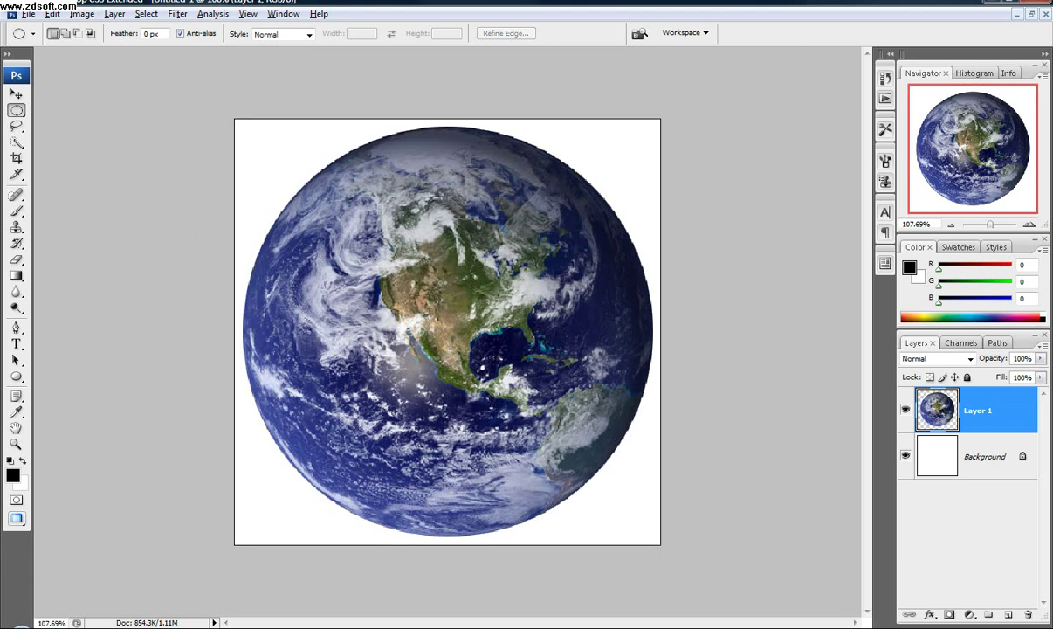
scroll(156, 233, "down", 1)
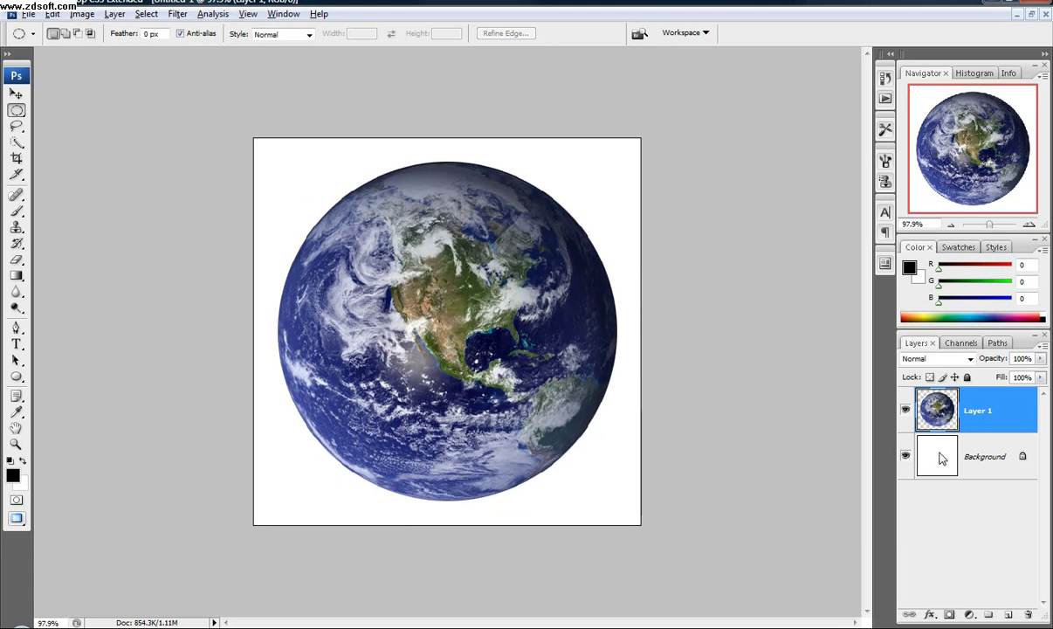
left_click(81, 14)
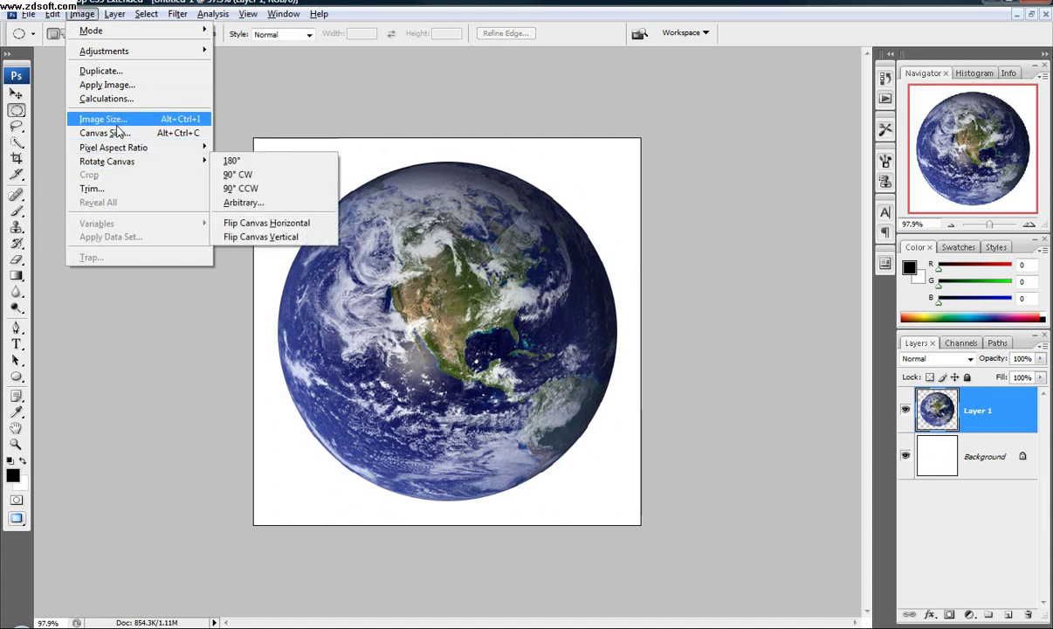
left_click(206, 132)
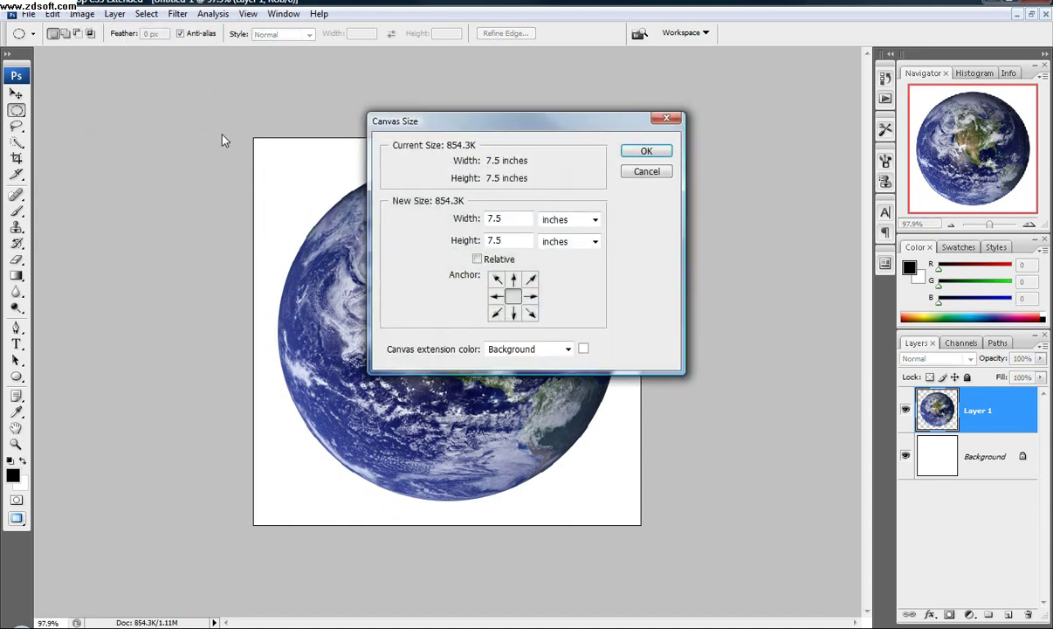
left_click(594, 220)
left_click(581, 237)
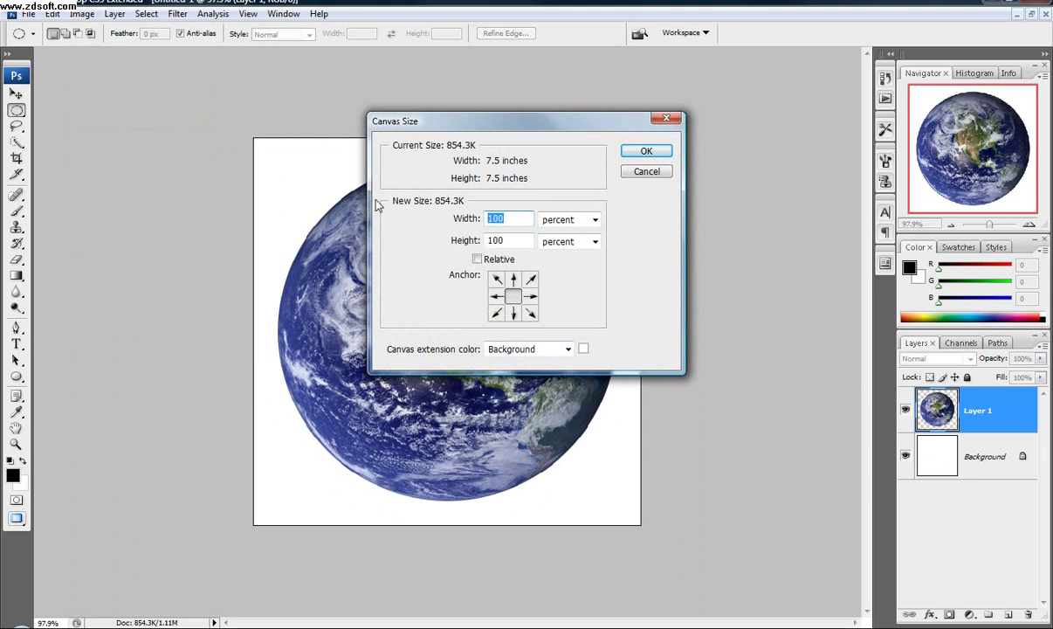
type("200")
key("Tab")
type("2000")
left_click(645, 155)
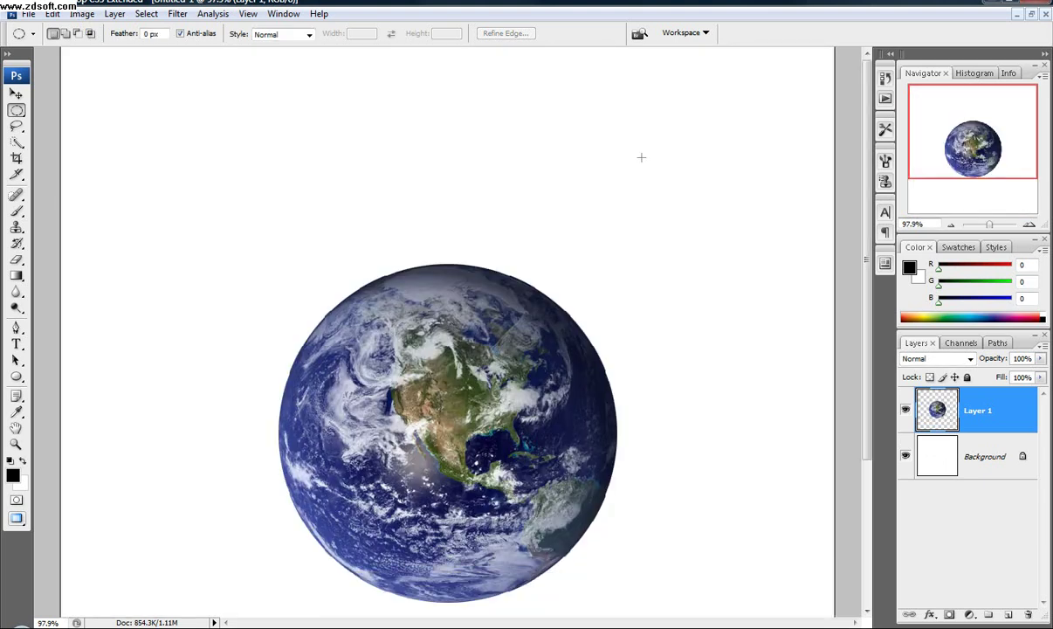
key("ctrl+0")
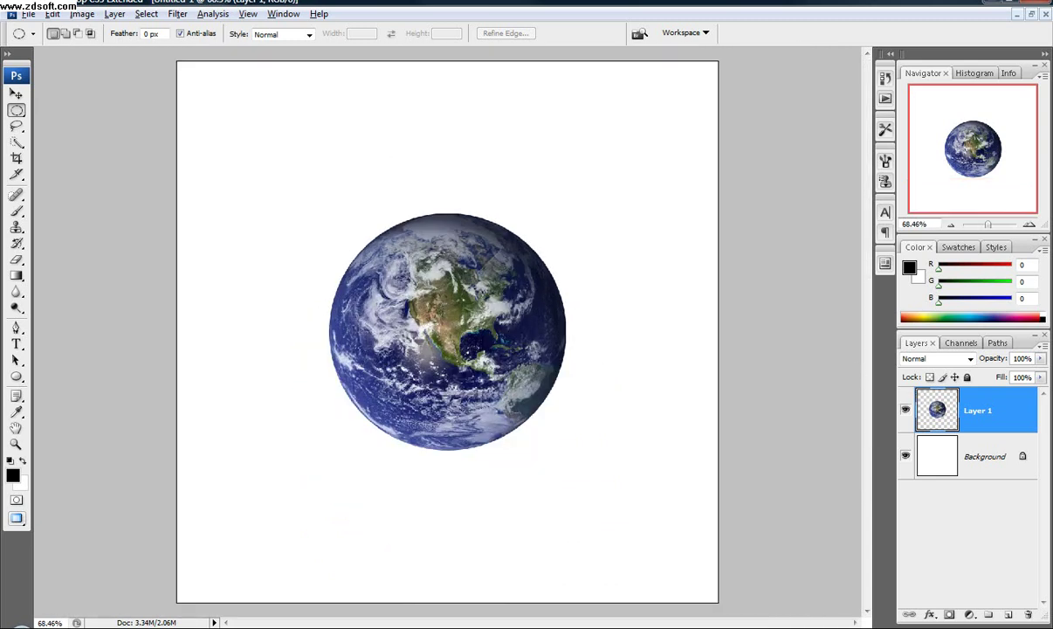
Step: Move the Earth to the lower-right part of the canvas and fill the Background layer with black
left_click(15, 94)
left_click_drag(400, 300, 505, 404)
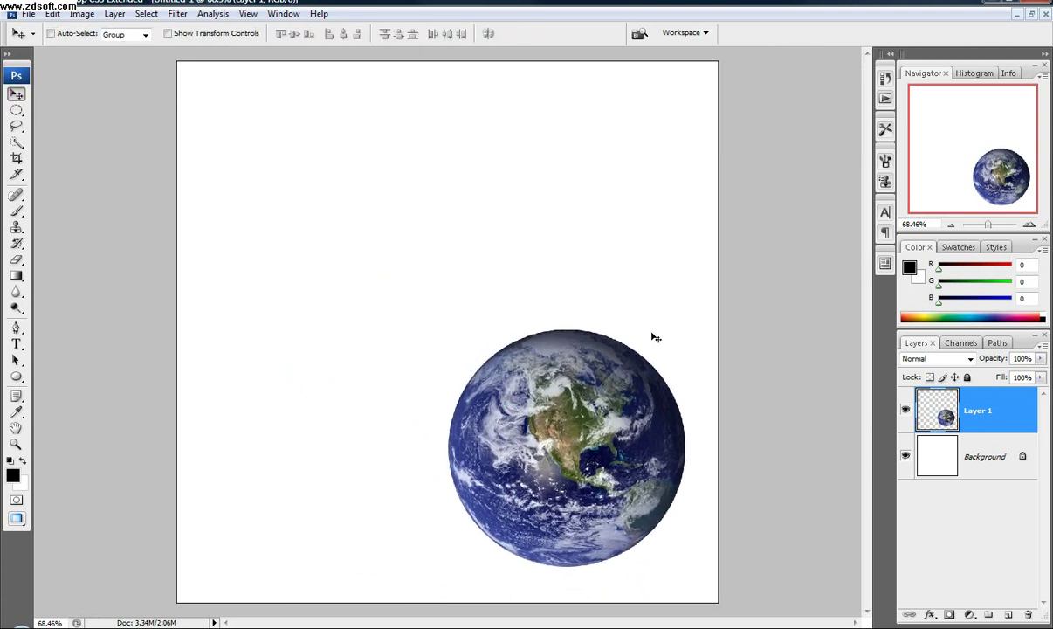
left_click(937, 457)
left_click(53, 14)
left_click(88, 218)
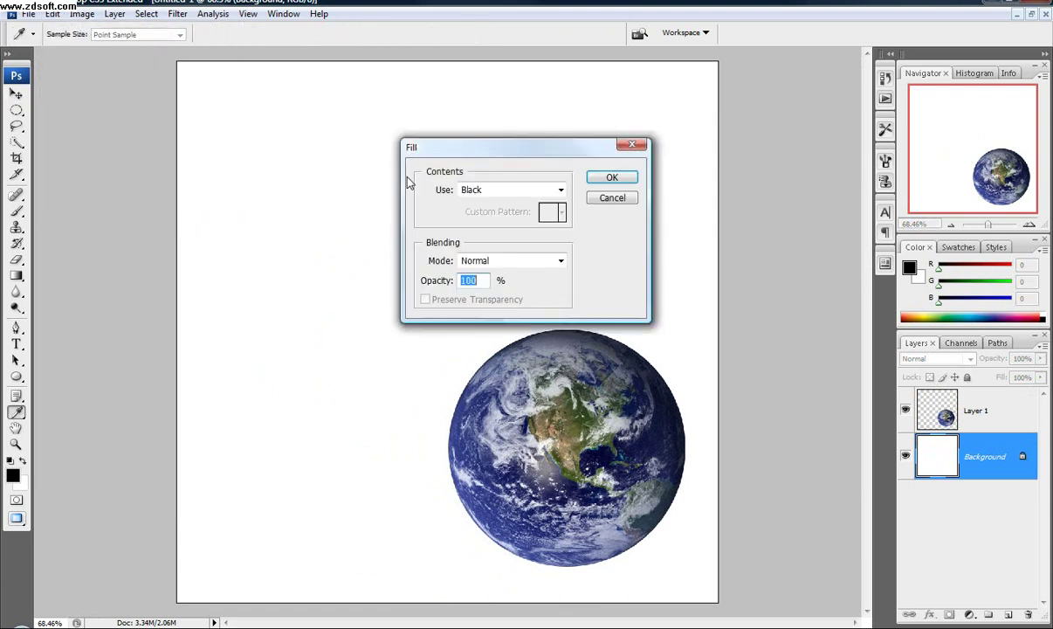
left_click(602, 181)
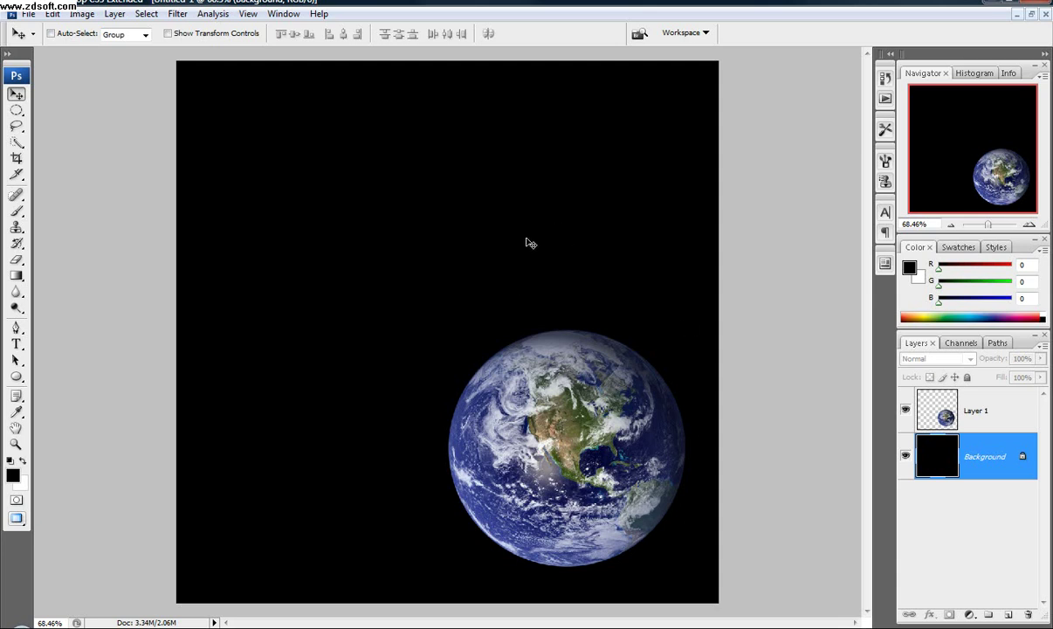
Step: Switch to Firefox and copy the full-size Hubble eagle nebula image
left_click(166, 627)
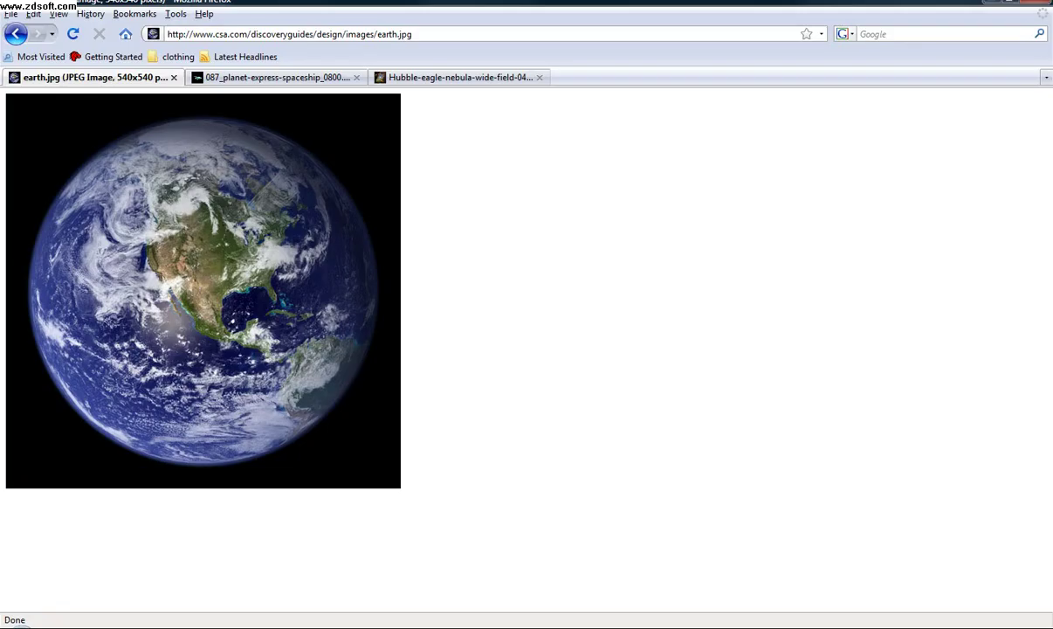
left_click(419, 78)
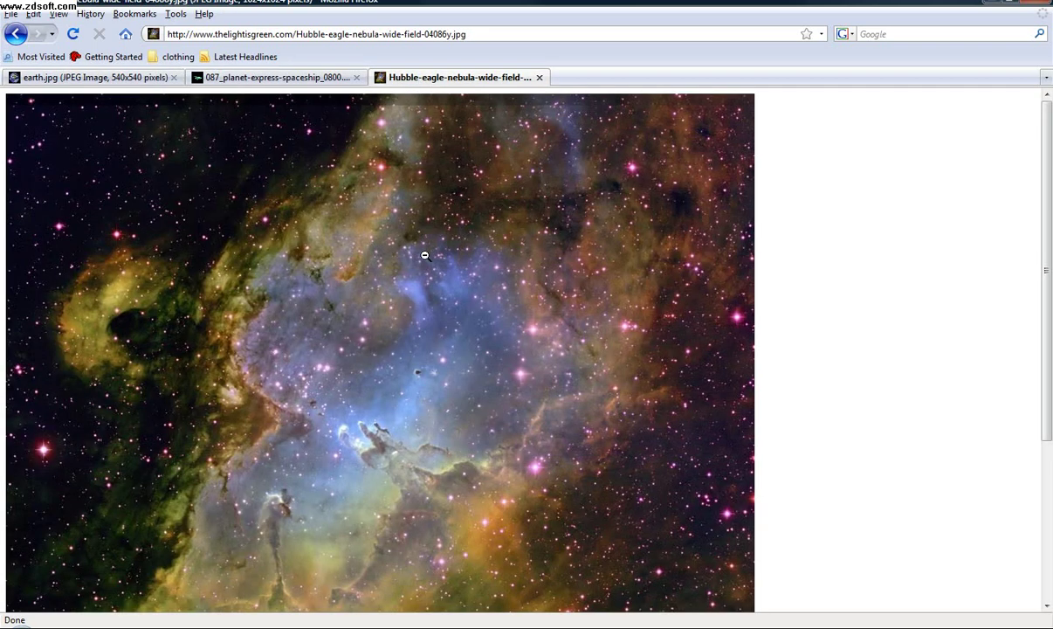
left_click(537, 323)
left_click(346, 299)
right_click(359, 269)
left_click(384, 280)
Step: Paste the nebula above the Background layer in Photoshop and scale it proportionally to 107.1% so it covers the canvas
key("alt+Tab")
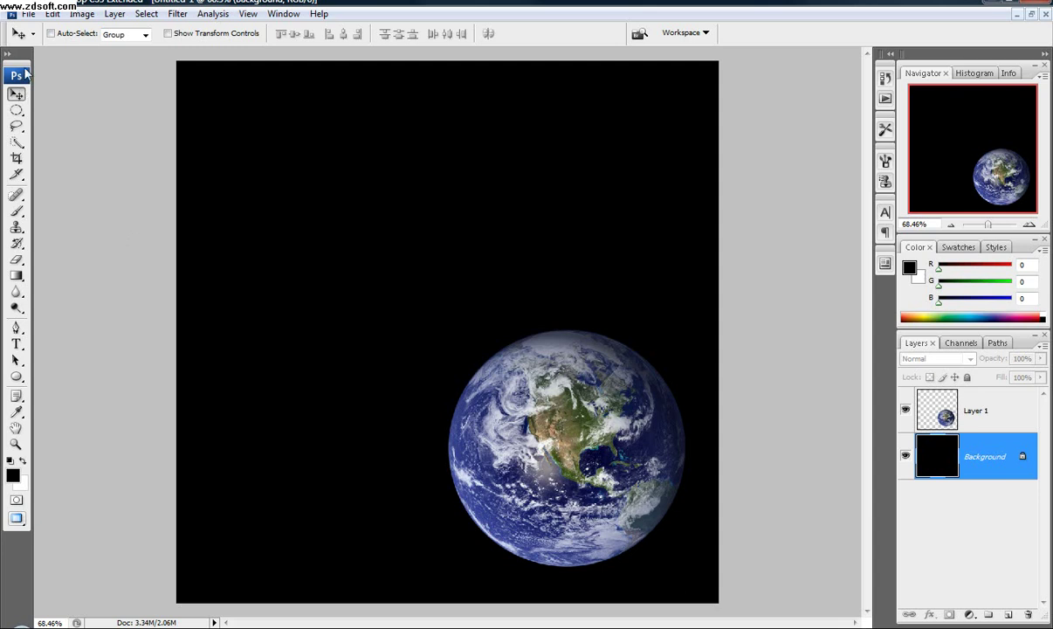
left_click(52, 14)
left_click(98, 141)
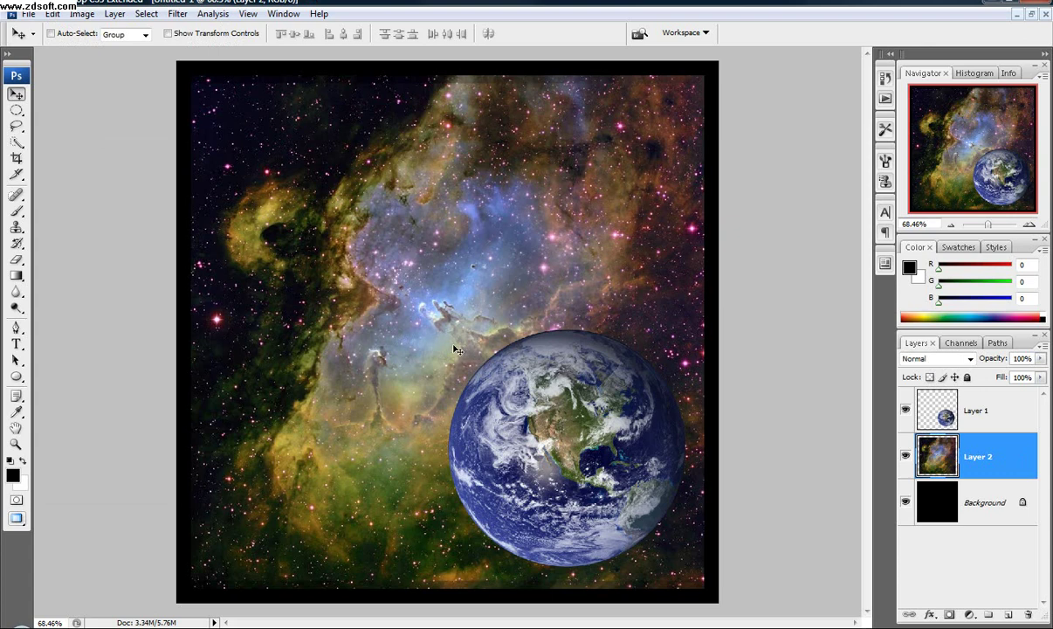
key("ctrl+t")
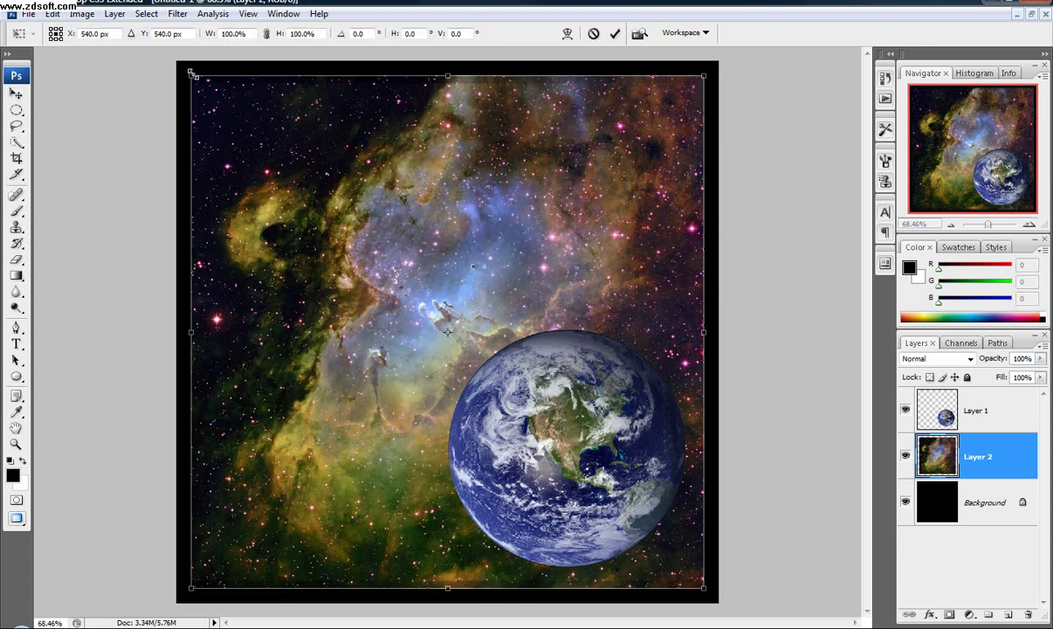
left_click_drag(192, 77, 171, 57)
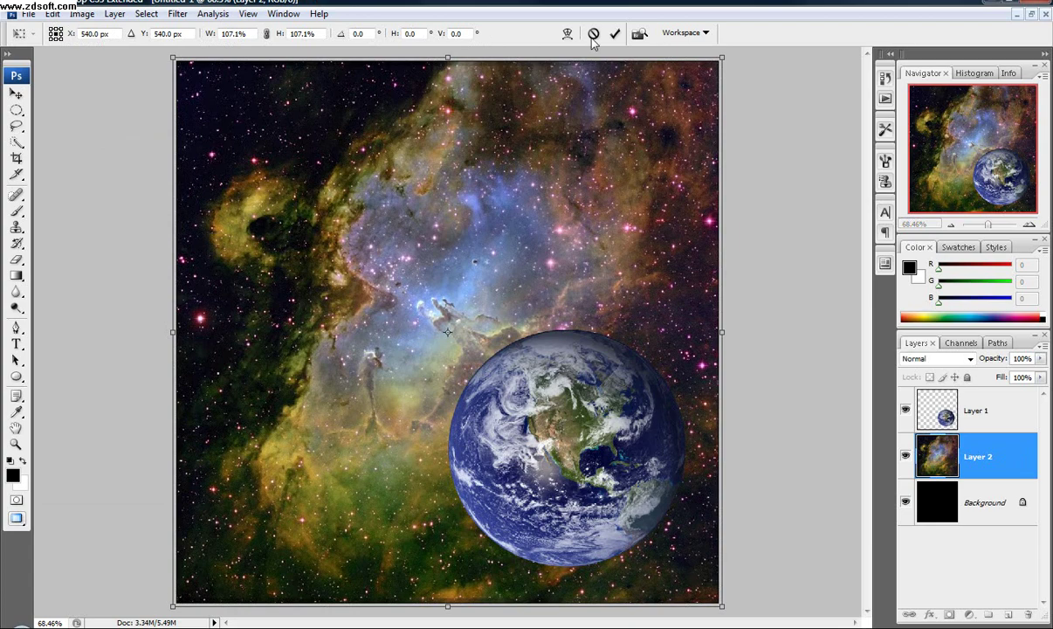
key("Return")
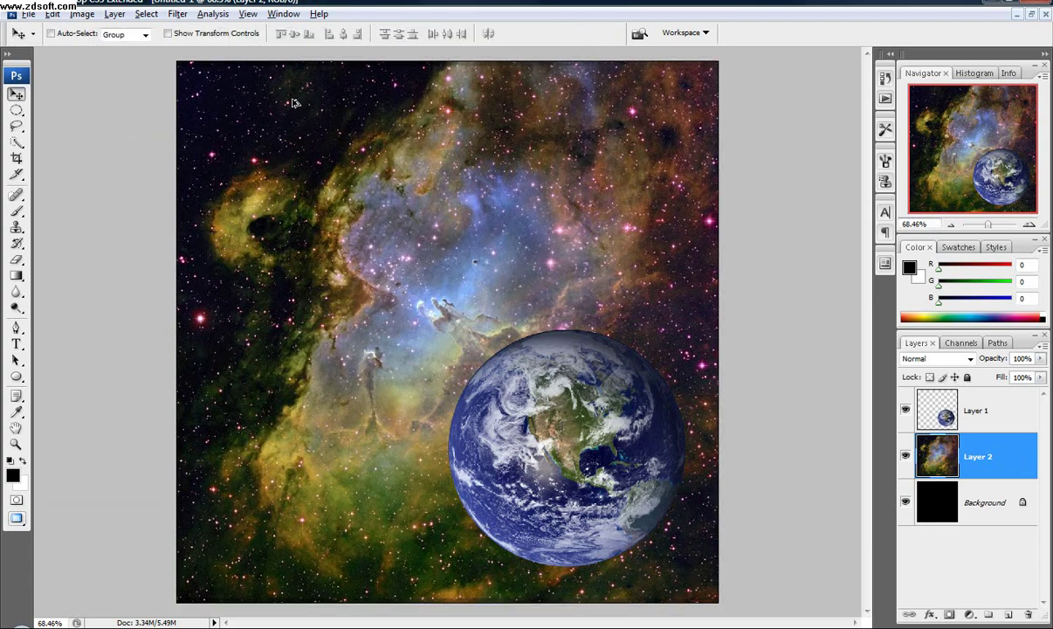
scroll(295, 103, "up", 8)
key("alt+space")
key("Escape")
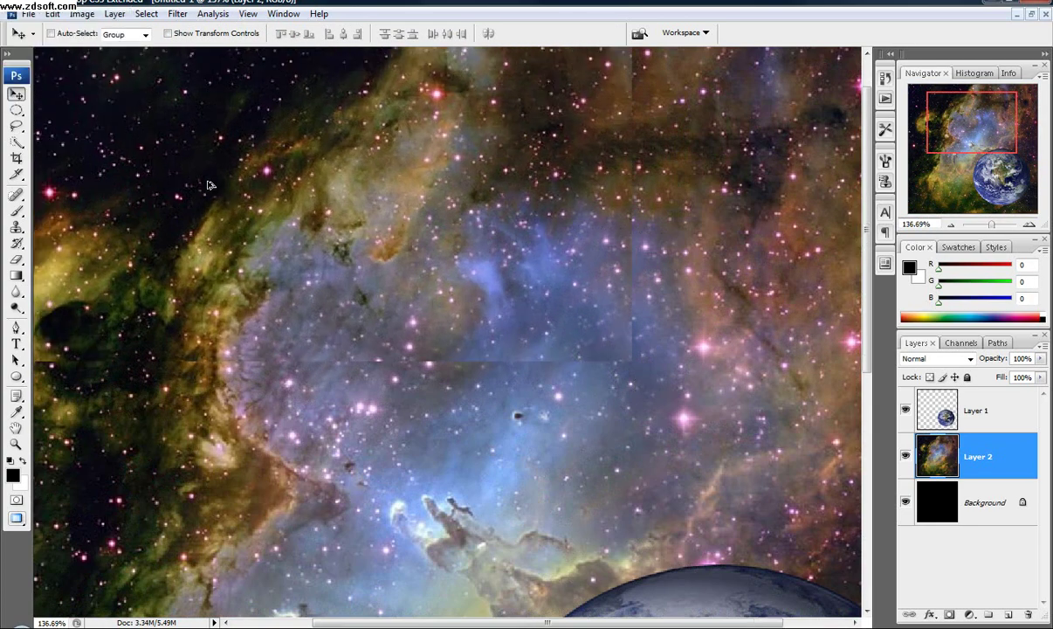
scroll(212, 184, "down", 3)
scroll(277, 130, "down", 2)
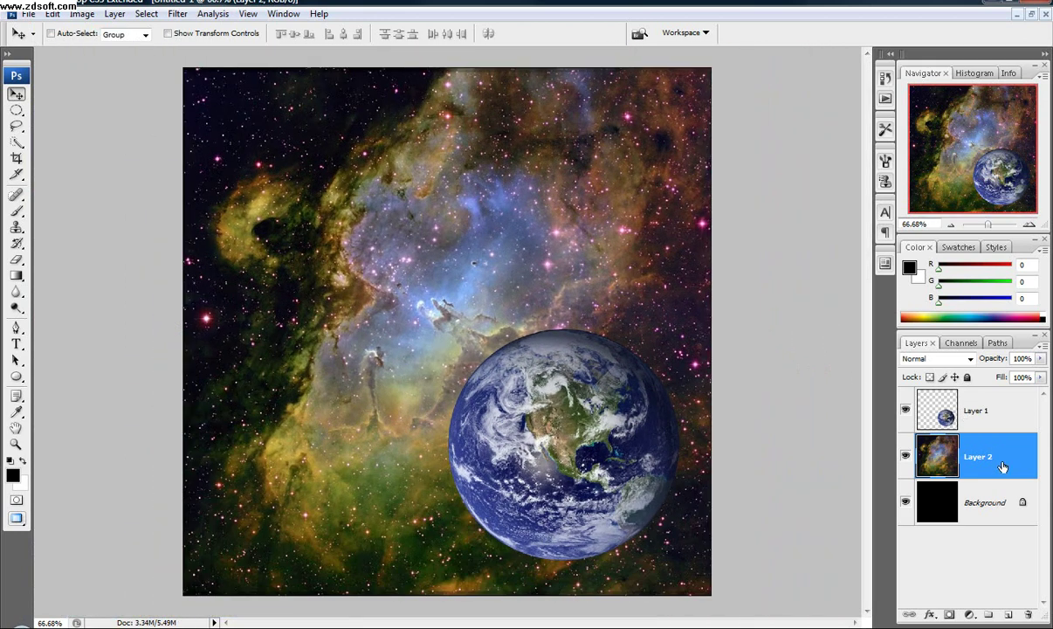
Step: Apply a Levels adjustment to the nebula layer with input black point 55 and midtone 1.22
left_click(82, 14)
mouse_move(113, 51)
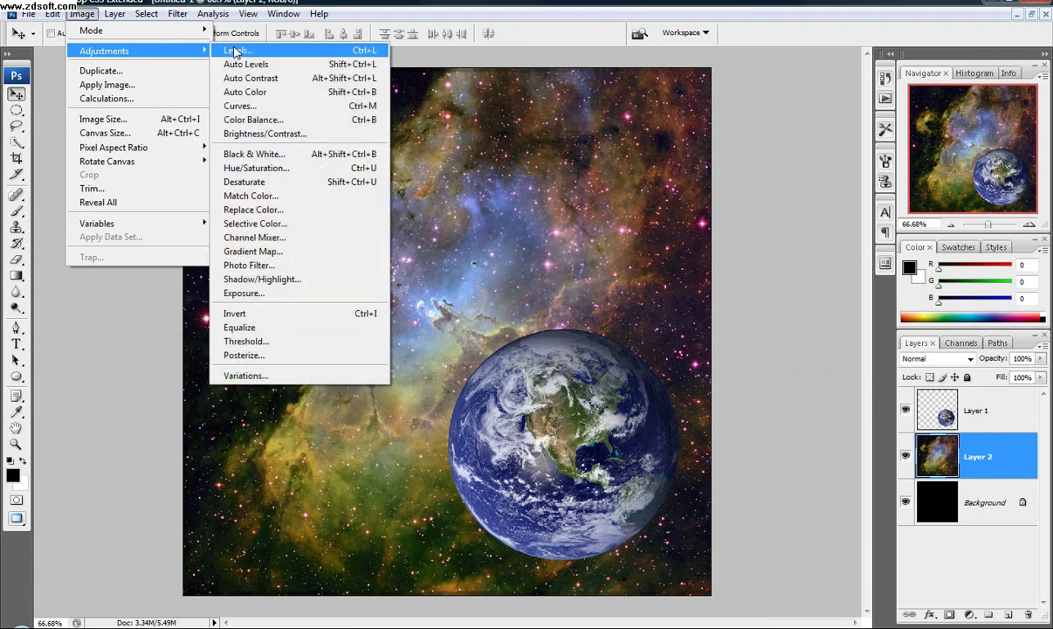
left_click(234, 51)
left_click_drag(702, 182, 732, 178)
mouse_move(807, 180)
left_mouse_down()
mouse_move(723, 181)
mouse_move(857, 181)
mouse_move(757, 180)
mouse_move(825, 183)
mouse_move(800, 182)
left_mouse_up()
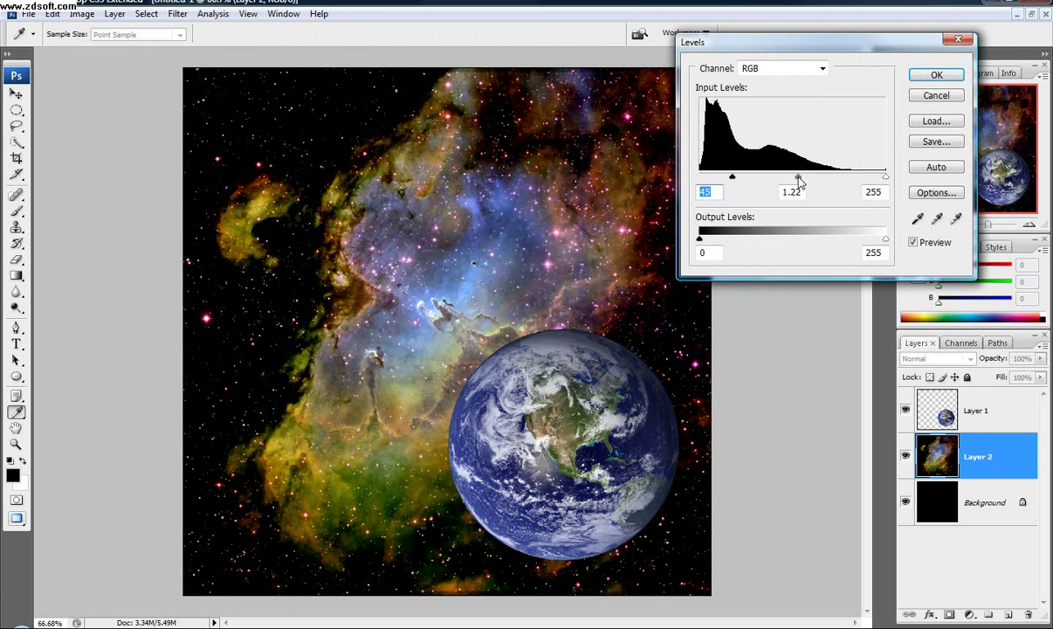
mouse_move(734, 179)
left_mouse_down()
mouse_move(721, 181)
mouse_move(740, 183)
left_mouse_up()
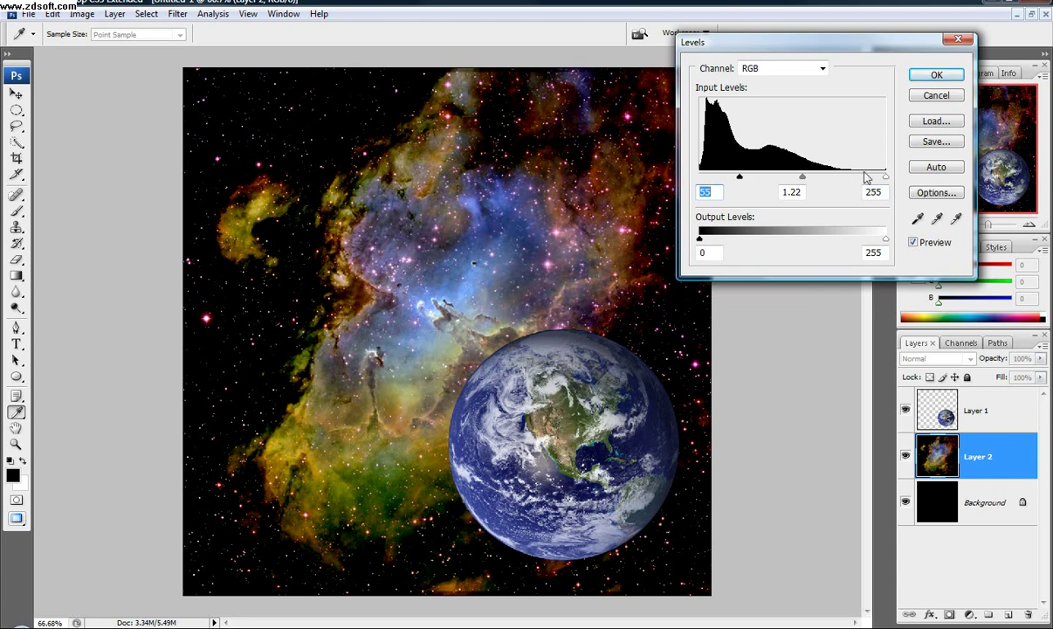
left_click(935, 75)
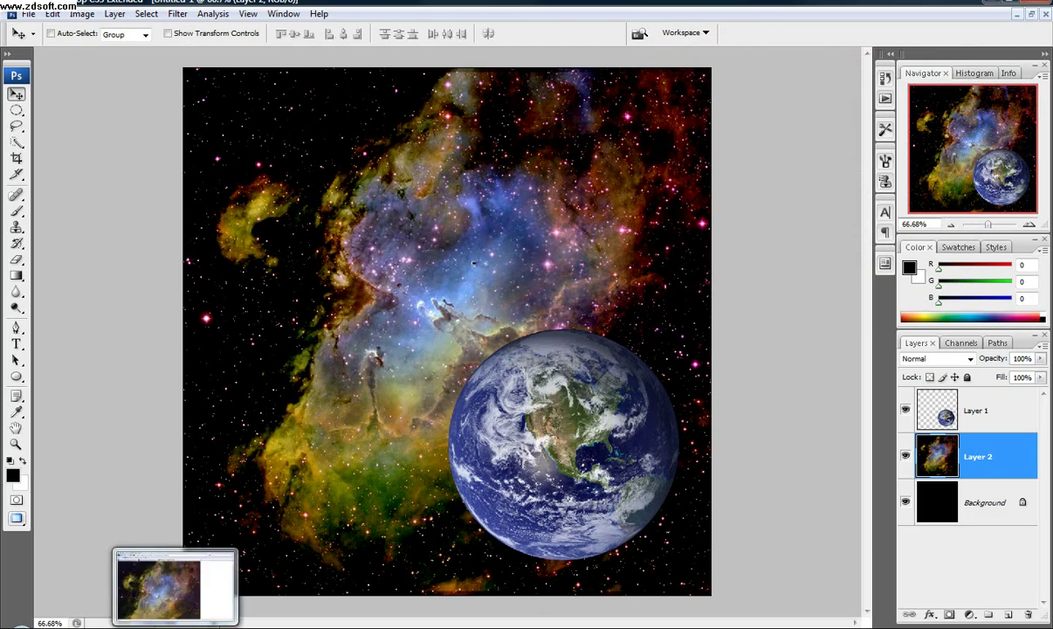
Step: Switch to Firefox, copy the Planet Express spaceship image, and return to Photoshop
left_click(175, 628)
left_click(241, 79)
right_click(375, 278)
left_click(398, 284)
left_click(282, 627)
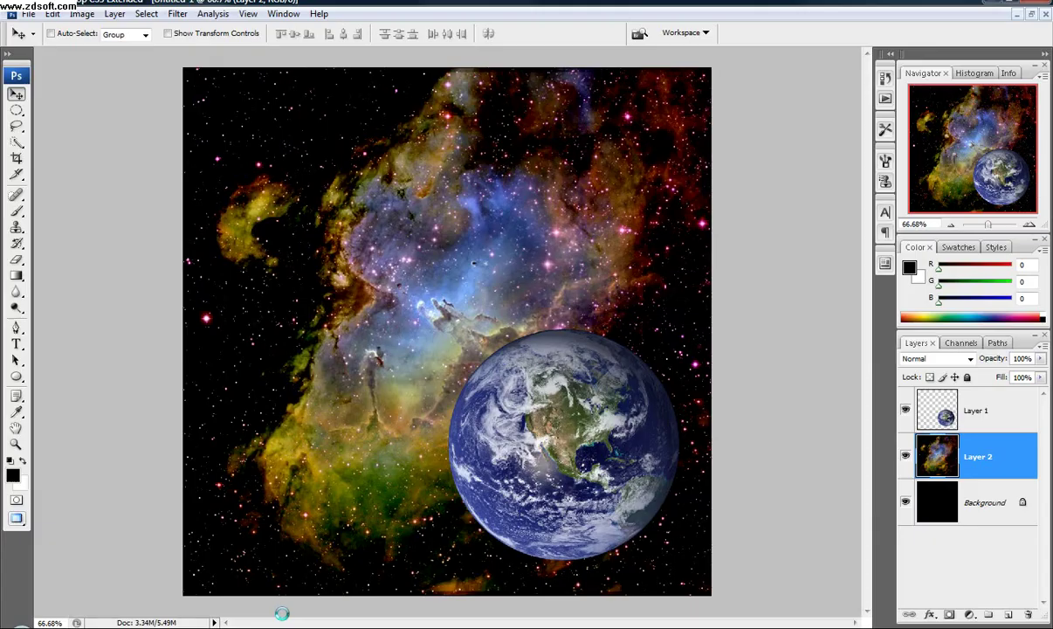
Step: Paste the spaceship image above the nebula layer and move it toward the canvas's upper left
left_click(52, 14)
left_click(101, 136)
left_click_drag(442, 322, 373, 281)
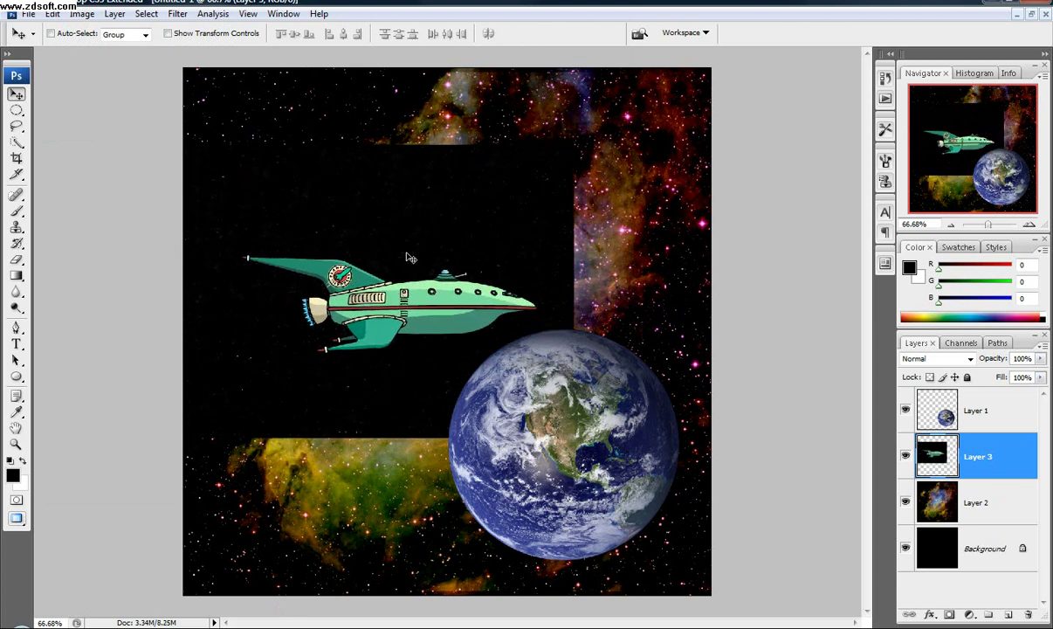
Step: Hide the Earth, nebula and Background layers, and move the spaceship image near the canvas centre
left_click(906, 409)
left_click(906, 502)
left_click(906, 547)
left_click_drag(392, 330, 466, 348)
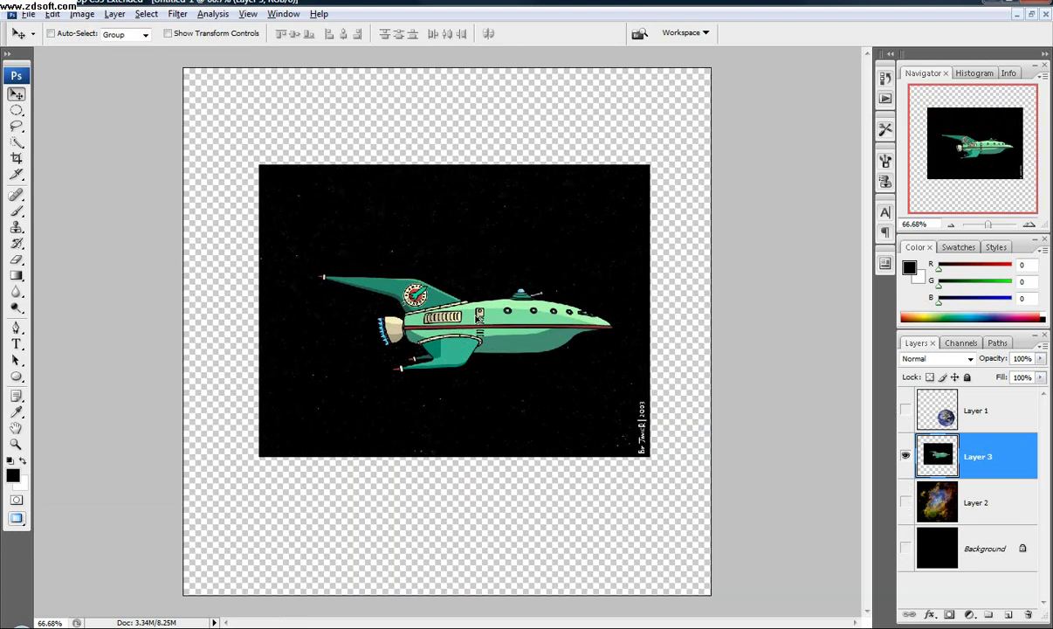
Step: Select the black background around the spaceship with the Quick Selection tool, using a brush size of 25
scroll(466, 343, "up", 6)
scroll(569, 323, "up", 2)
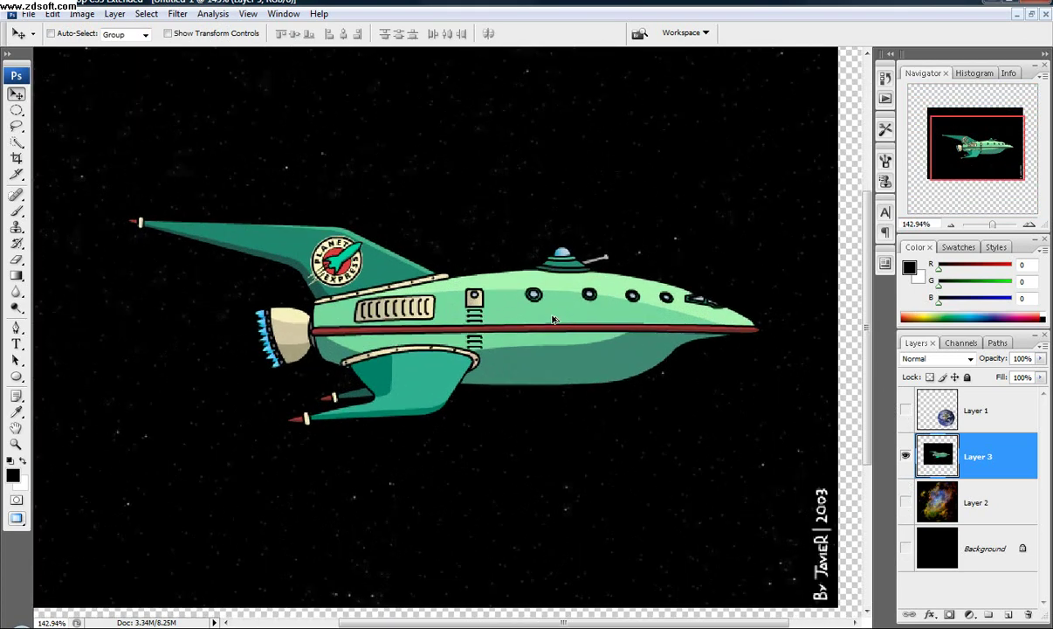
left_click(16, 143)
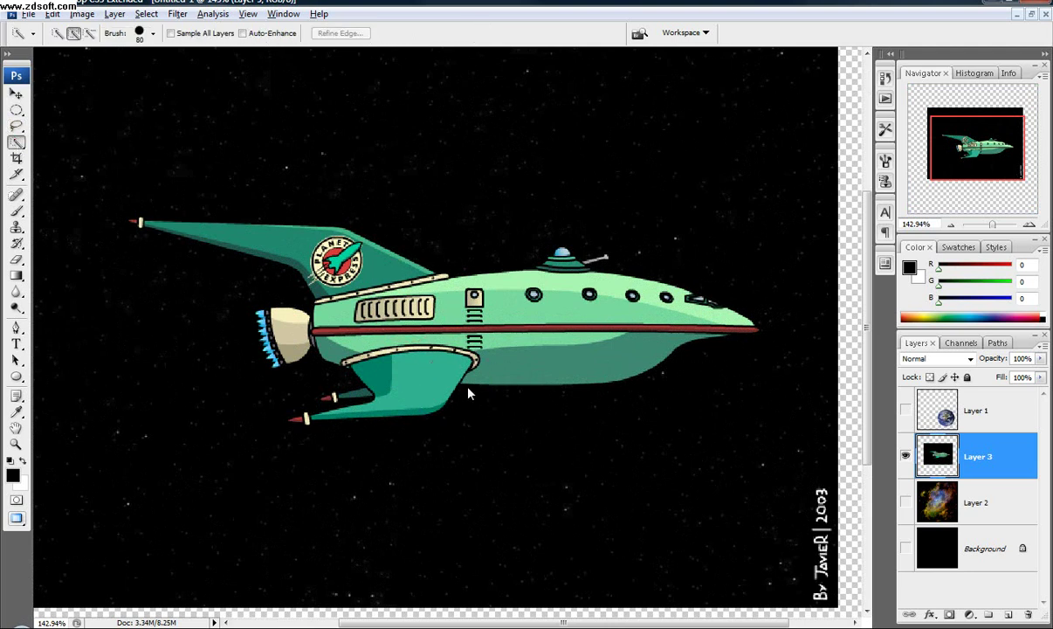
key("bracketleft")
key("bracketleft")
key("bracketleft")
key("bracketleft")
key("bracketleft")
key("bracketleft")
mouse_move(584, 402)
left_mouse_down()
mouse_move(718, 393)
mouse_move(699, 372)
mouse_move(764, 287)
mouse_move(751, 262)
left_mouse_up()
mouse_move(506, 133)
left_mouse_down()
mouse_move(371, 153)
mouse_move(289, 224)
left_mouse_up()
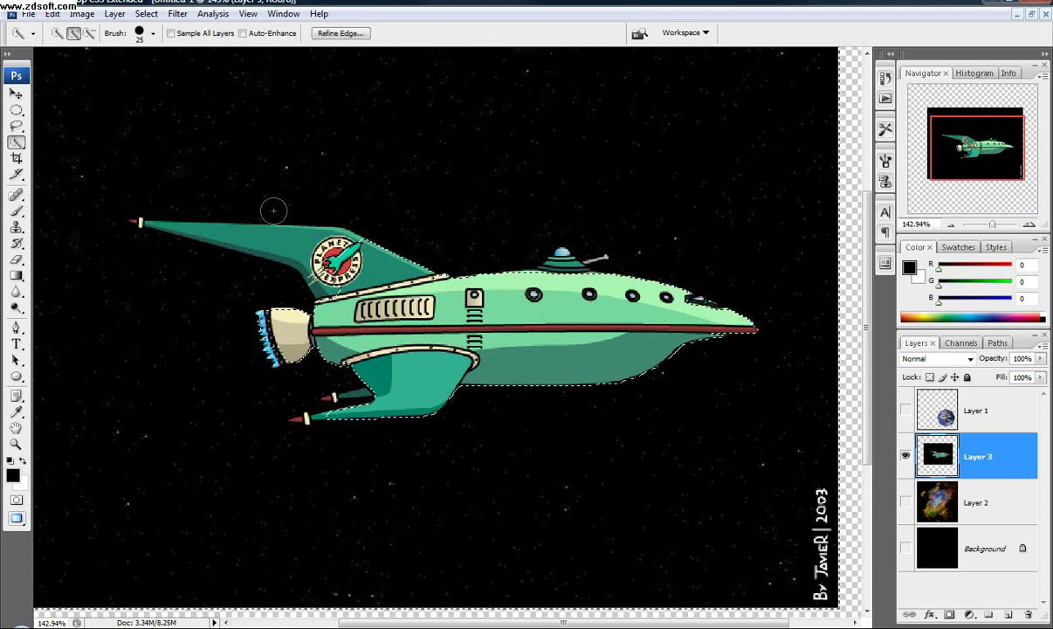
Step: Exclude the tail fin and the engine nozzle from the background selection, reducing the brush size to 8 for the nozzle
key("alt")
left_click(321, 251, "alt")
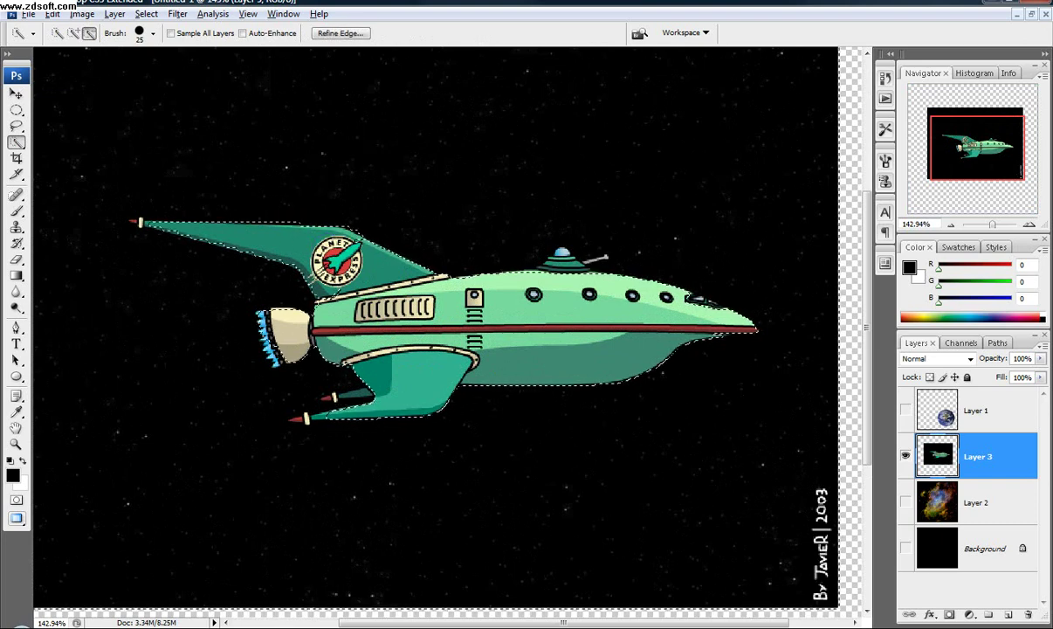
key("alt")
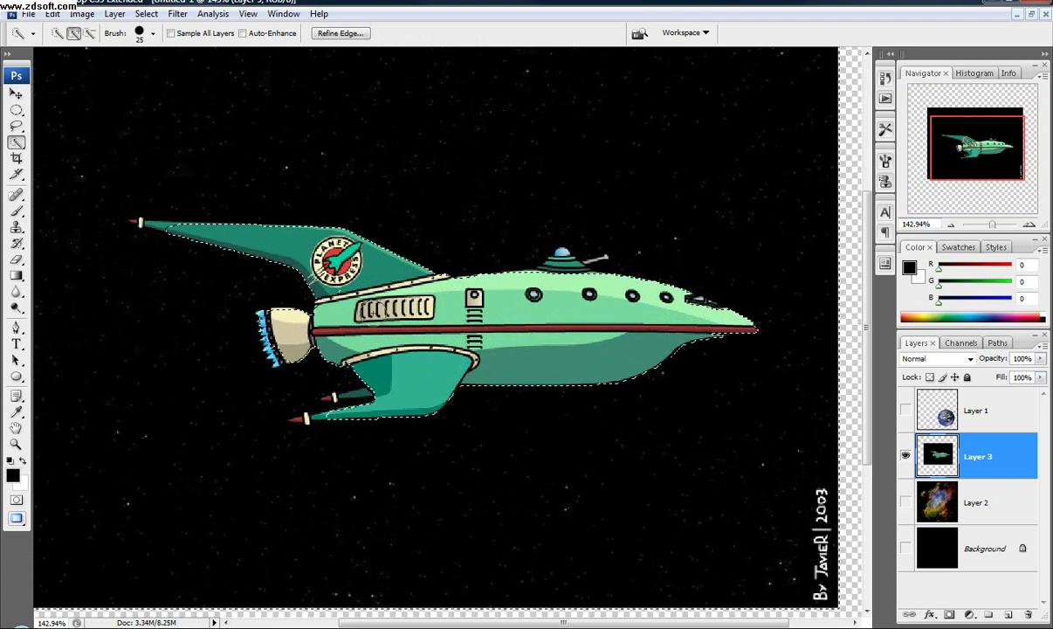
scroll(267, 333, "up", 3)
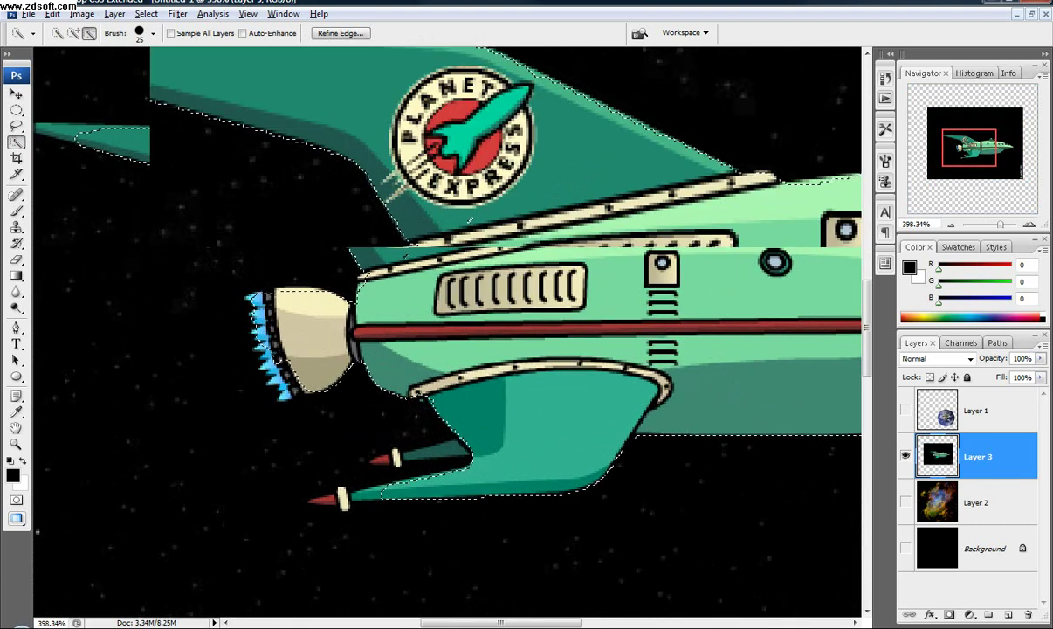
key("bracketleft")
key("bracketleft")
key("bracketleft")
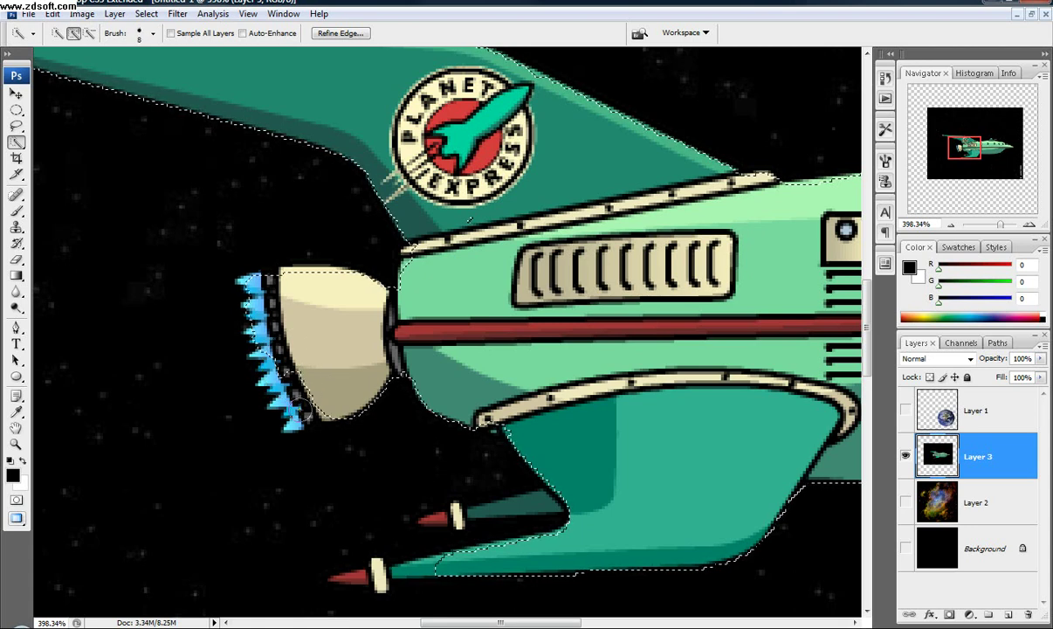
left_click(283, 377, "alt")
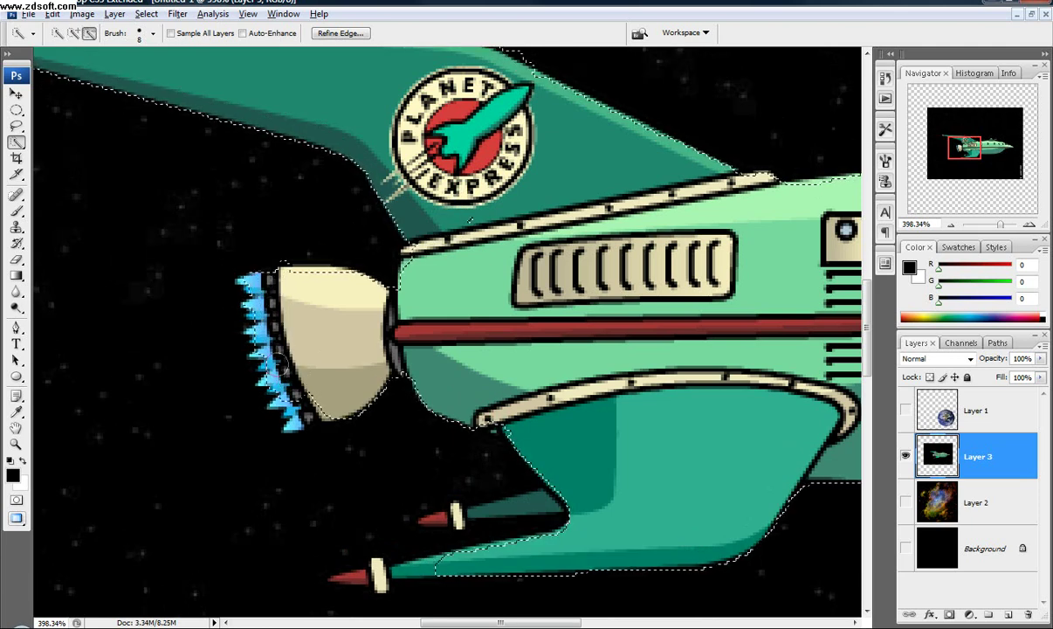
Step: Exclude the rear struts and red tips of the lower fins from the background selection with a brush size of 5
key("bracketleft")
left_click(549, 503, "alt")
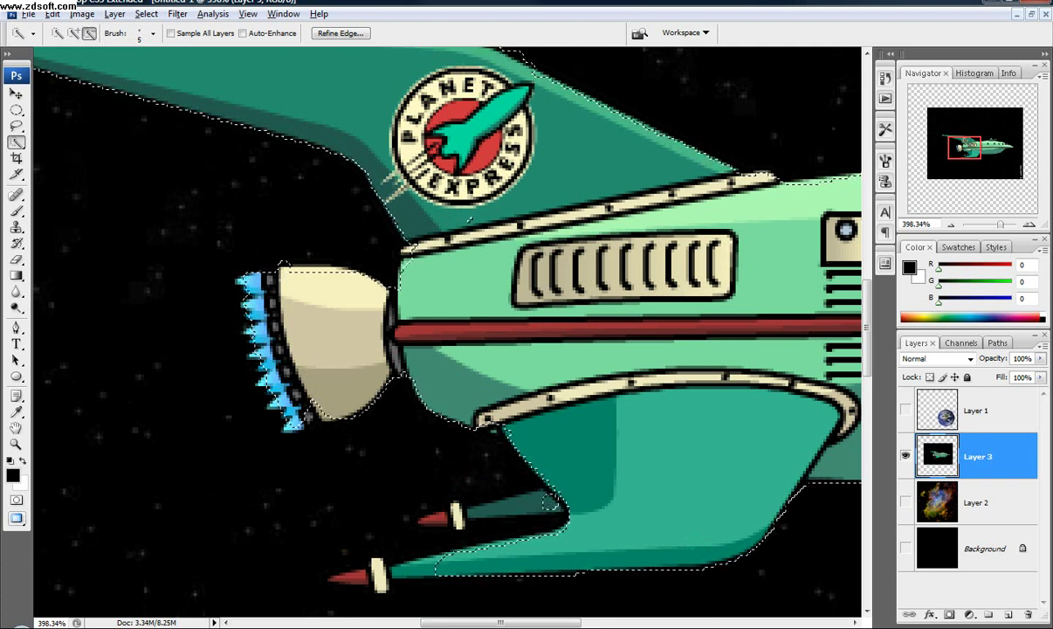
left_click_drag(431, 518, 482, 511)
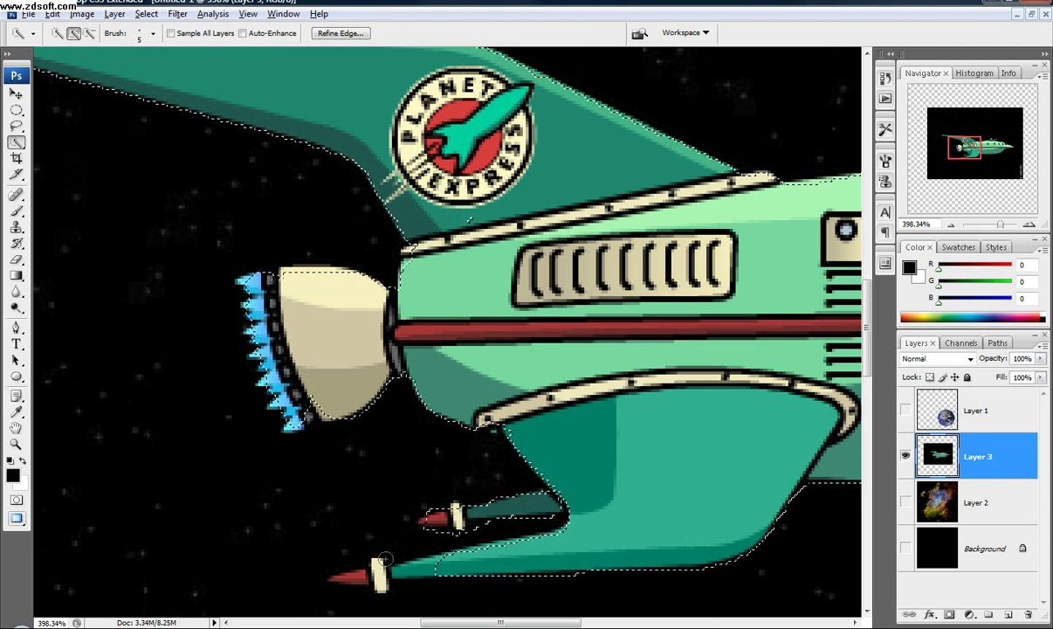
left_click(358, 578)
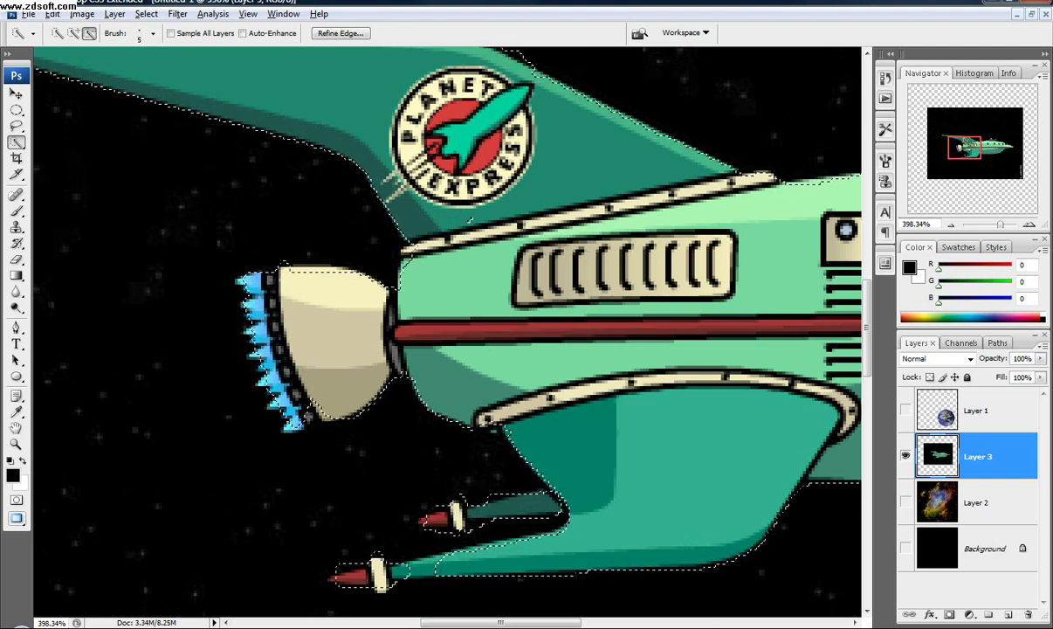
Step: Exclude the tail fin's pointed end and the cockpit window near the nose from the background selection
scroll(444, 565, "down", 3)
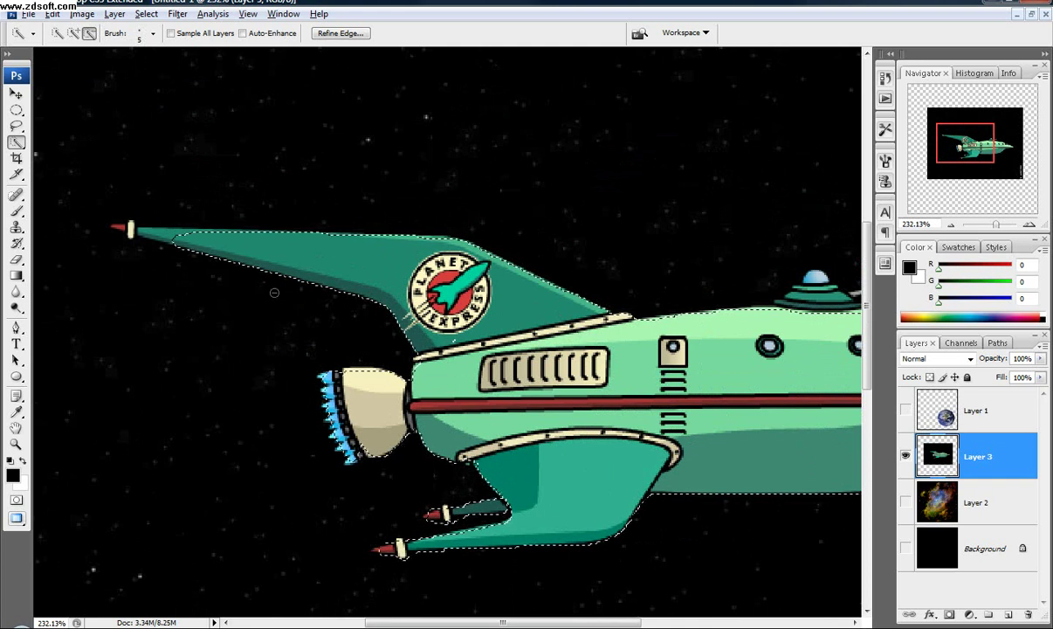
left_click(166, 229)
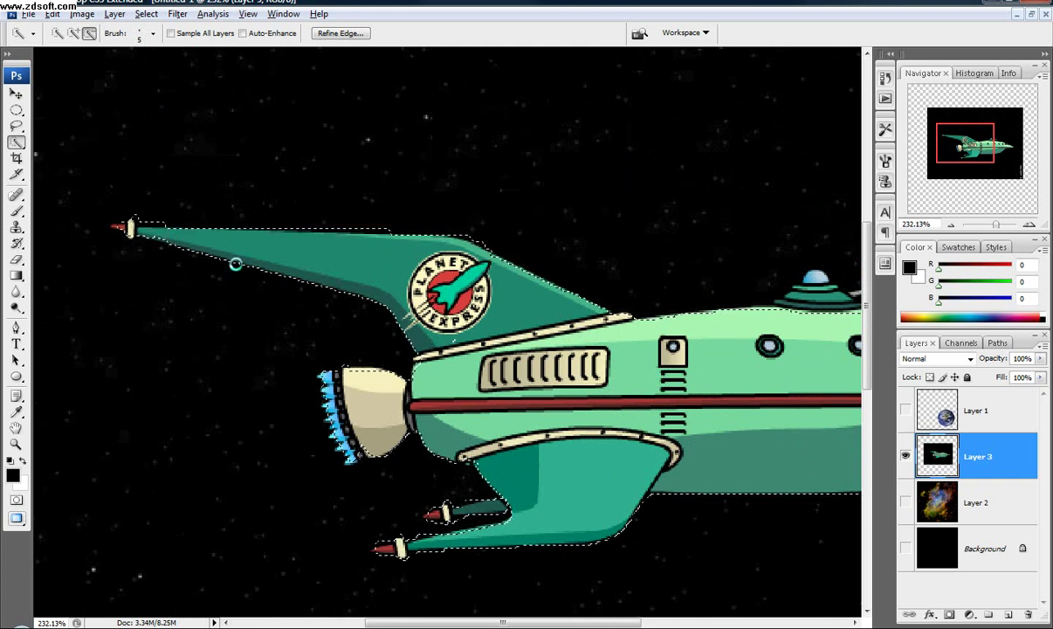
mouse_move(825, 301)
left_mouse_down()
mouse_move(437, 313)
mouse_move(417, 278)
mouse_move(396, 314)
left_mouse_up()
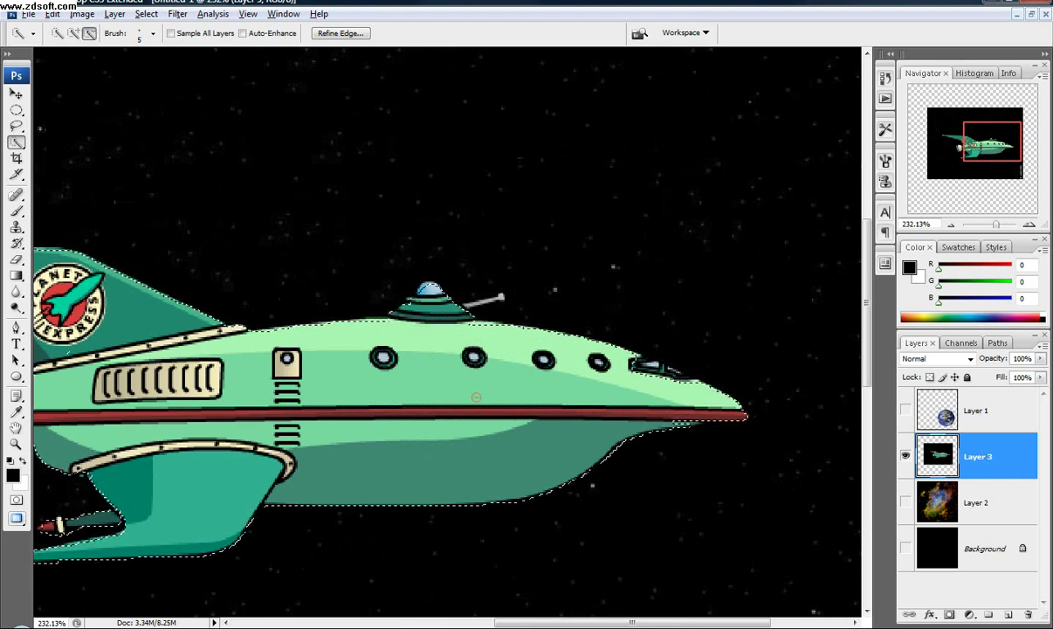
left_click_drag(650, 363, 642, 367)
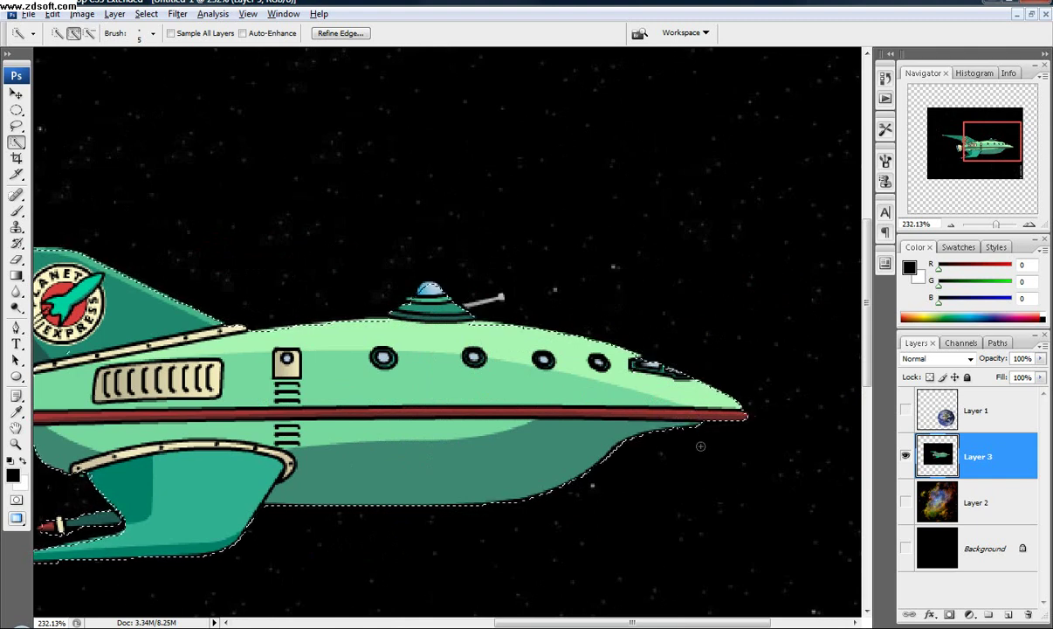
Step: Refine the background selection around the blue turret dome on top of the spaceship's hull
scroll(489, 421, "down", 1)
scroll(489, 422, "down", 4)
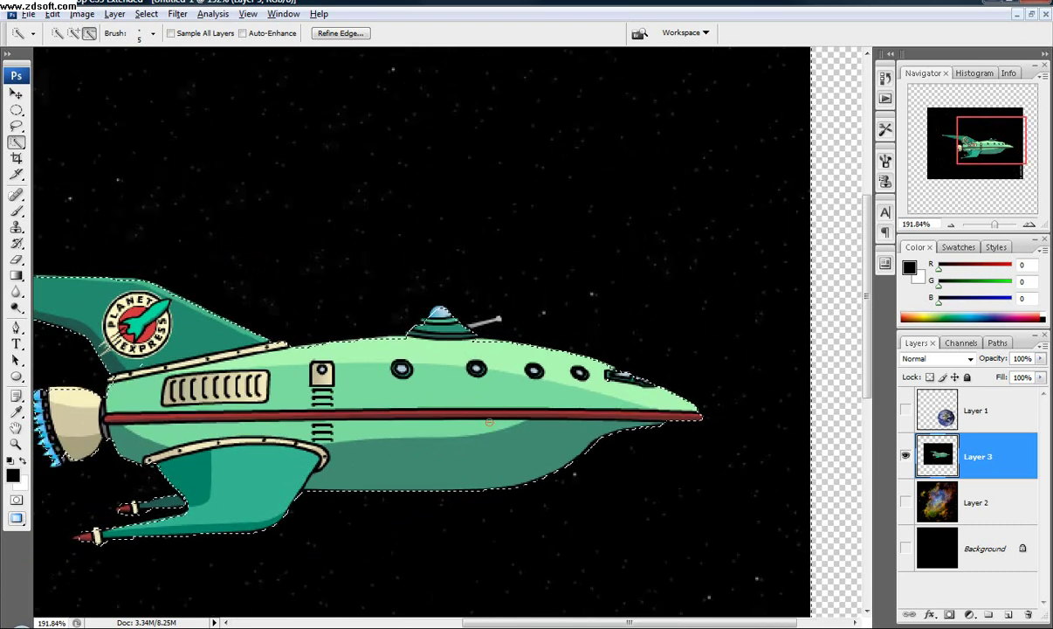
key("alt+space")
left_click_drag(444, 427, 456, 408)
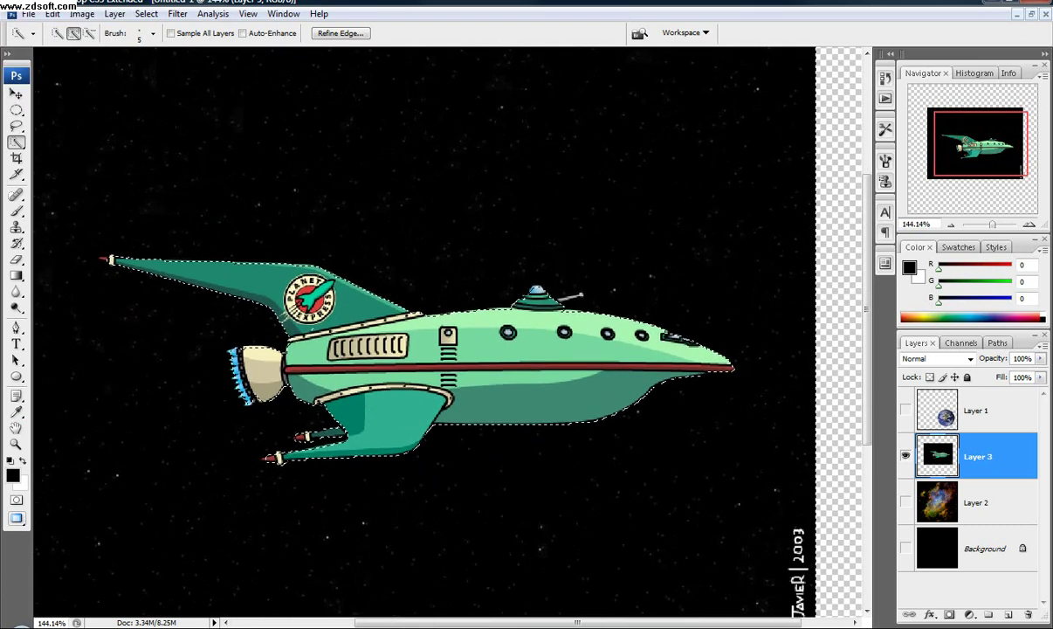
scroll(455, 408, "up", 3)
scroll(543, 293, "up", 4)
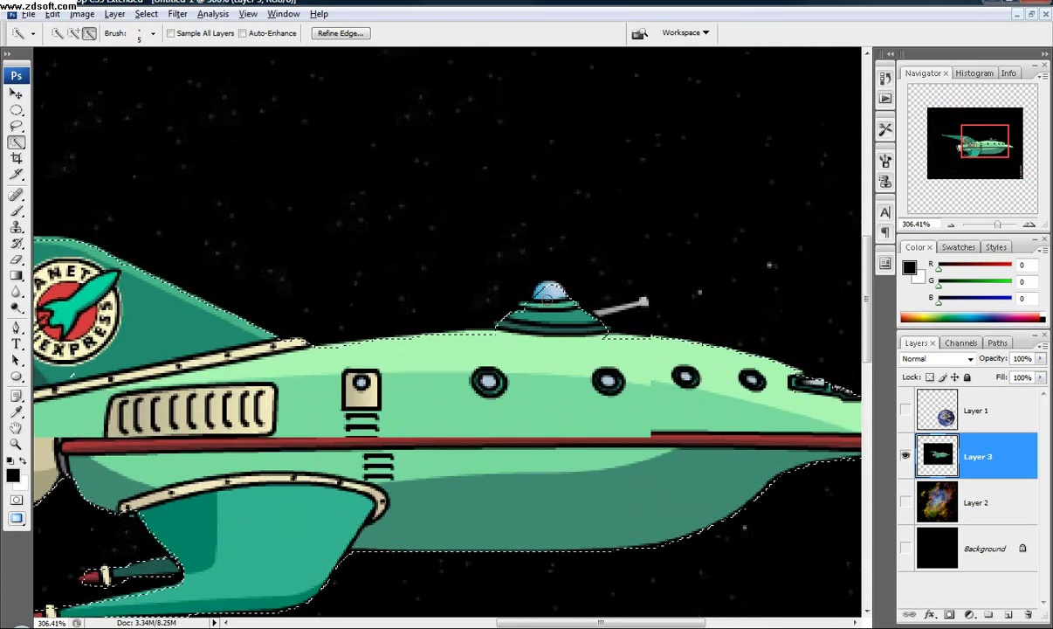
left_click(541, 288, "alt")
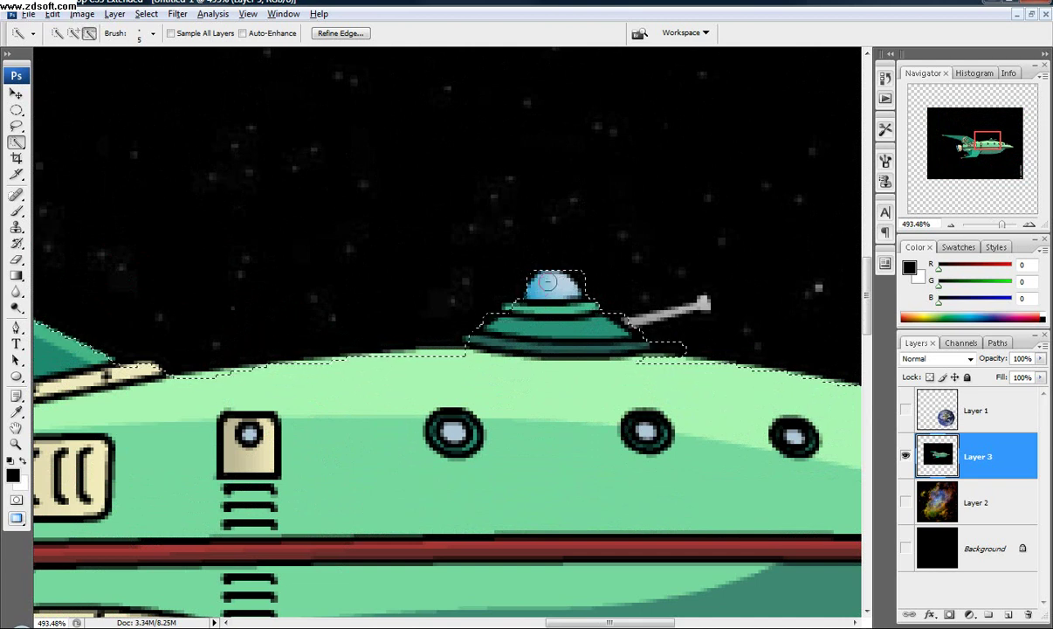
left_click(524, 278)
left_click(561, 282, "alt")
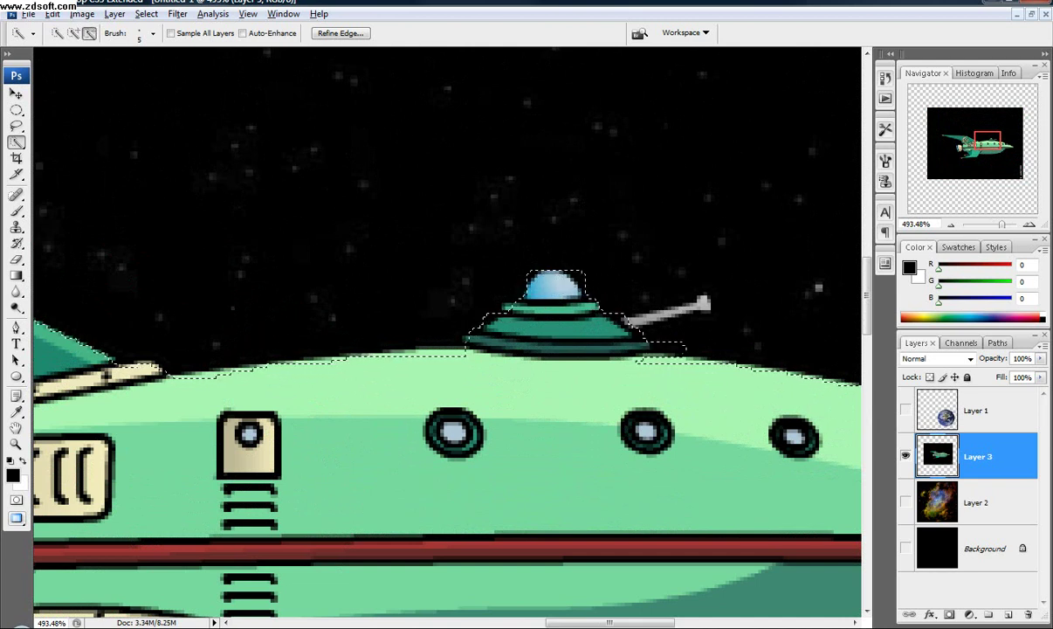
Step: Reduce the brush size to 1 and refine the background selection around the turret's thin grey antenna
key("bracketleft")
key("bracketleft")
key("bracketleft")
key("bracketleft")
key("ctrl+alt+z")
left_click(671, 354, "alt")
scroll(670, 355, "down", 5)
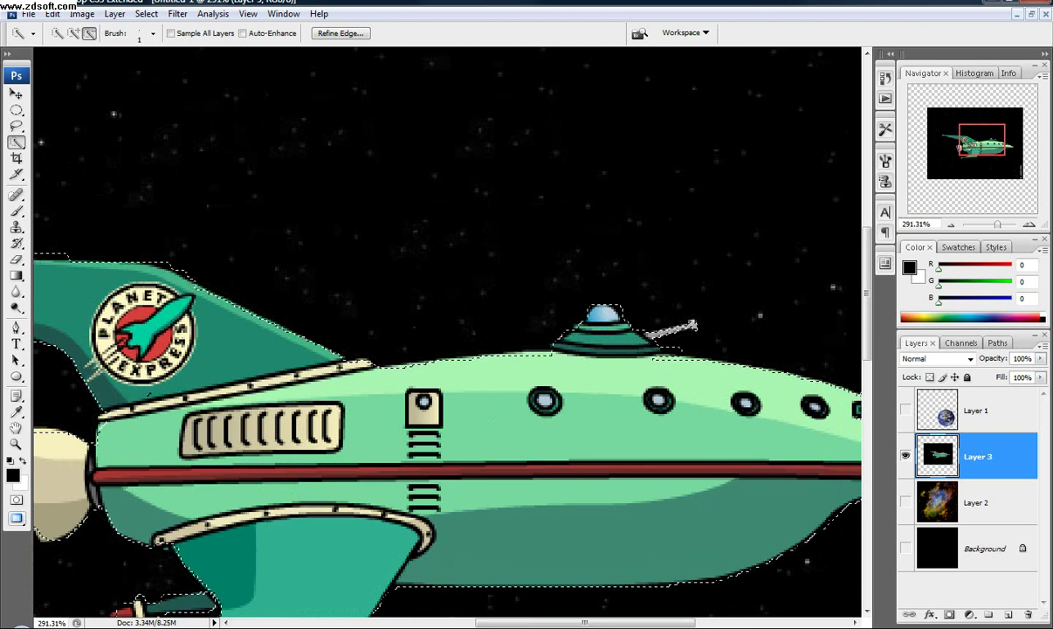
Step: Delete the black background around the spaceship so only the ship is left on its layer, and deselect
scroll(591, 342, "down", 2)
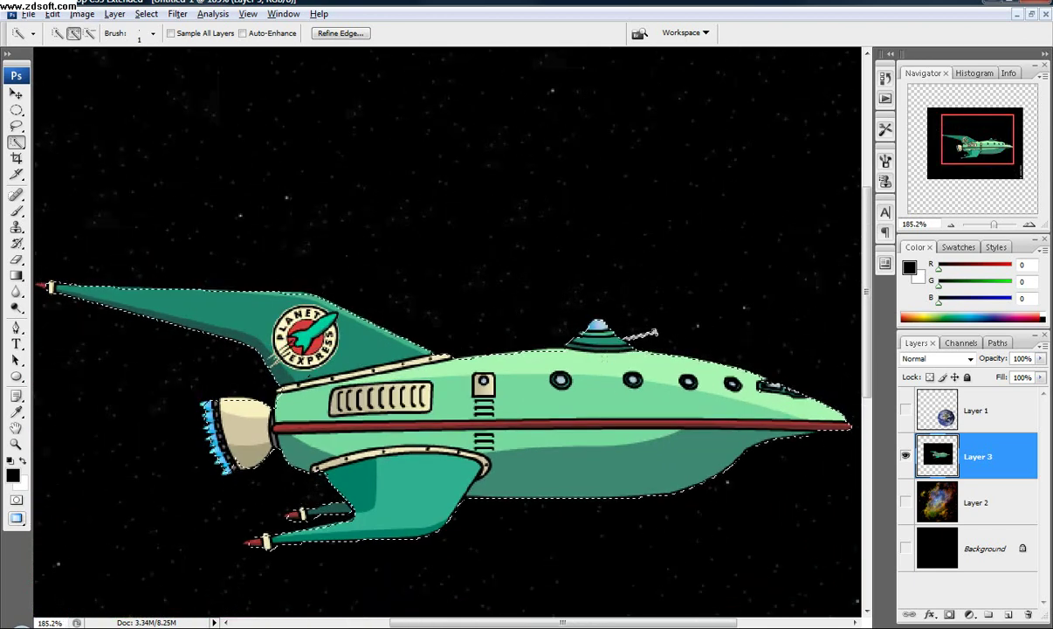
scroll(606, 356, "down", 3)
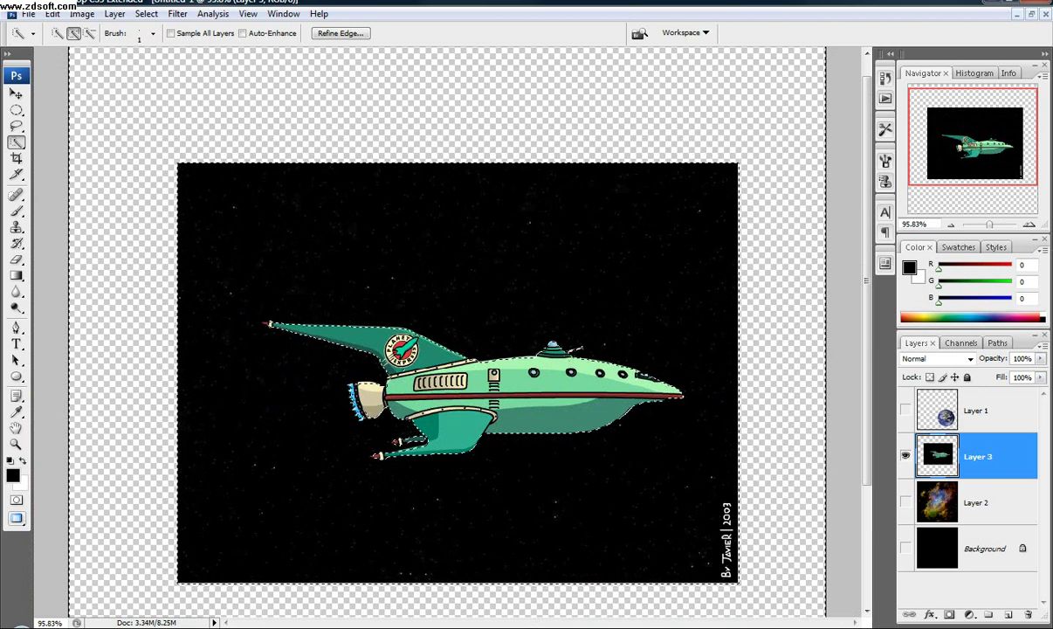
key("Delete")
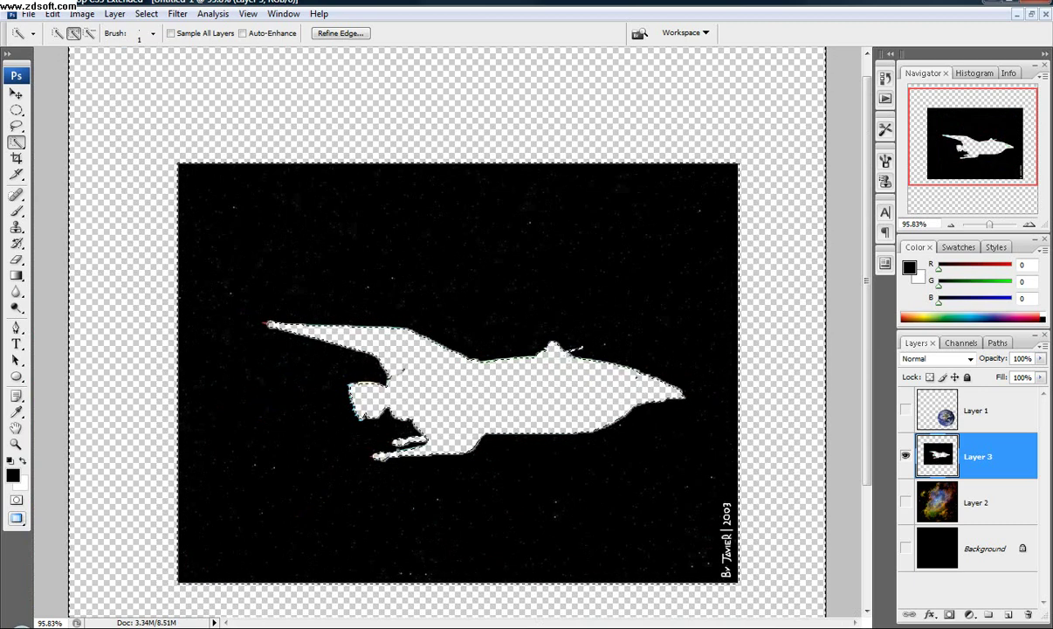
key("ctrl+z")
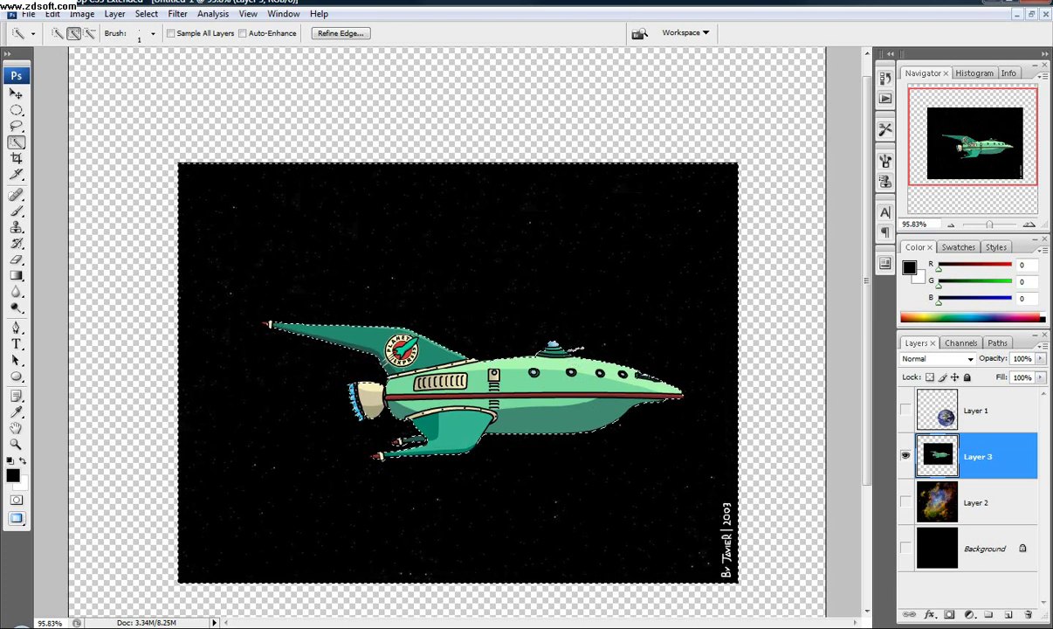
key("Delete")
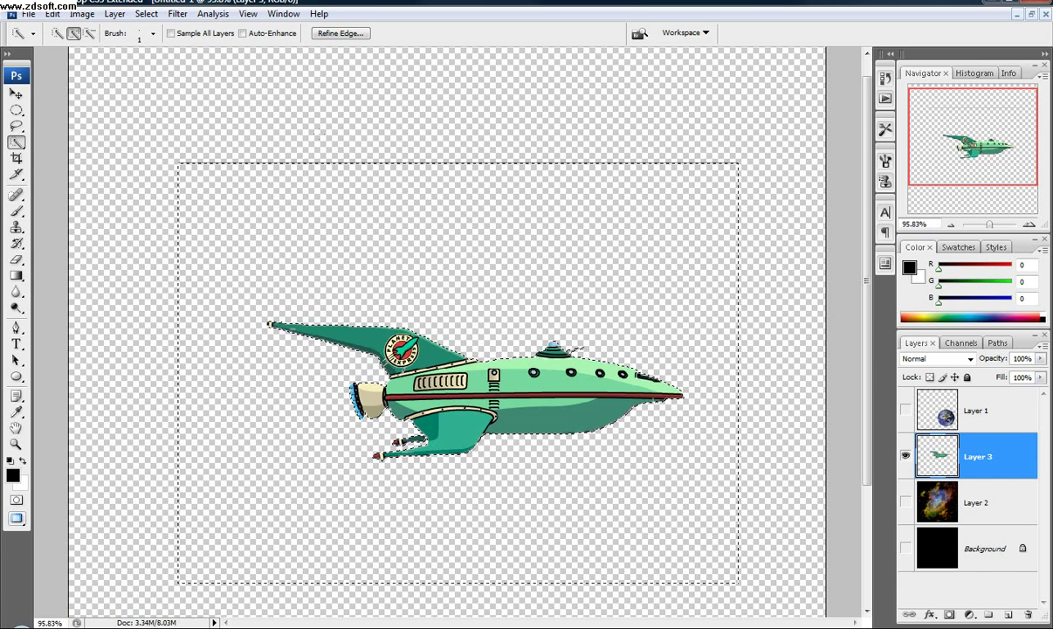
key("ctrl+d")
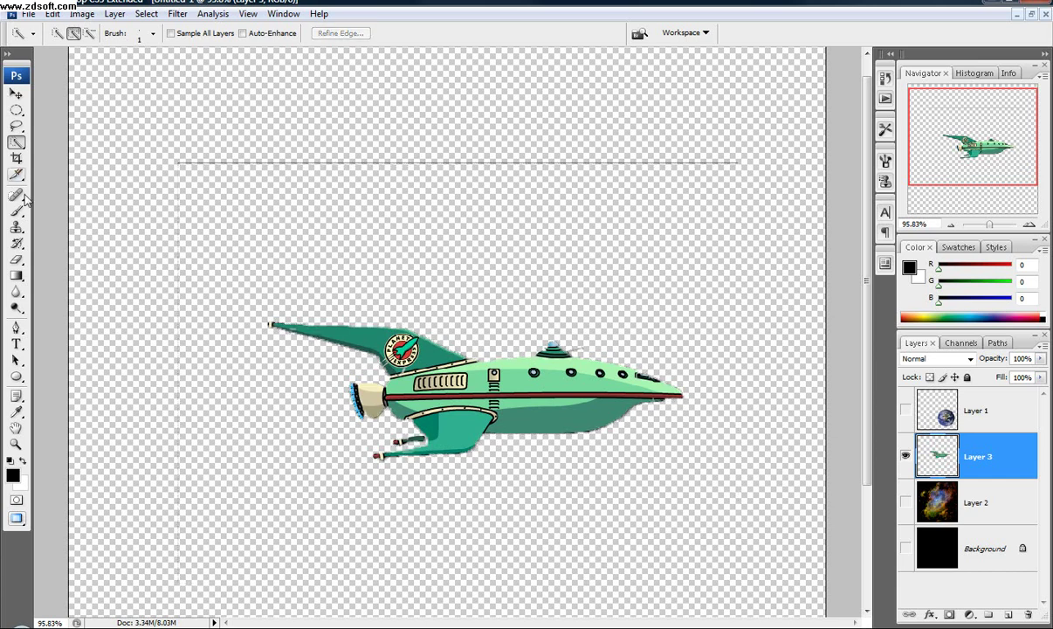
Step: Erase the leftover border line around the spaceship and show the Earth, nebula and Background layers again
left_click(17, 259)
mouse_move(724, 158)
left_mouse_down()
mouse_move(161, 150)
mouse_move(164, 284)
left_mouse_up()
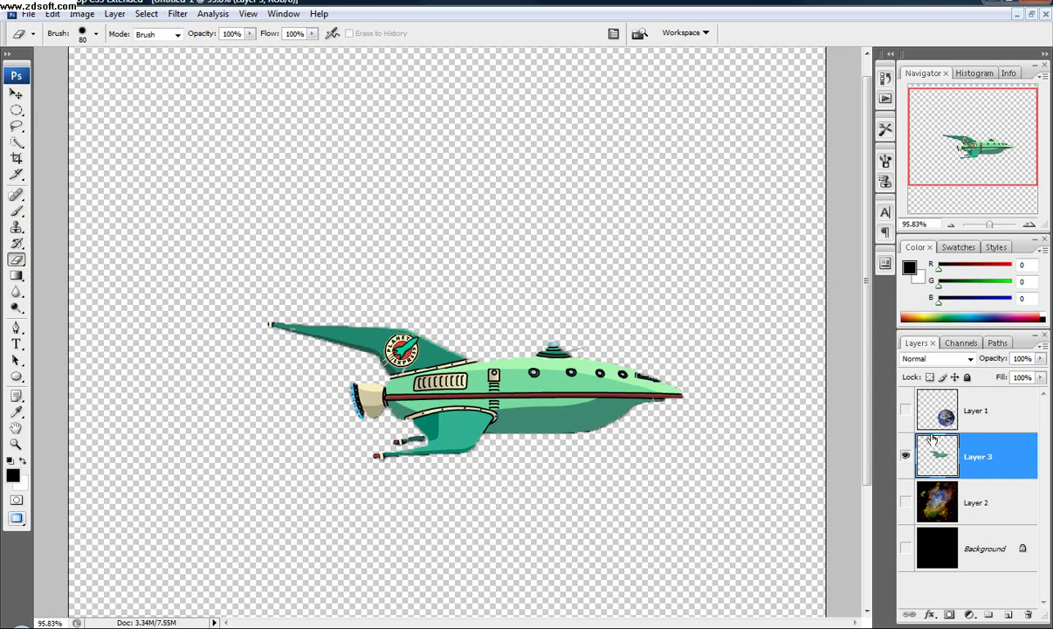
left_click(907, 505)
left_click(907, 550)
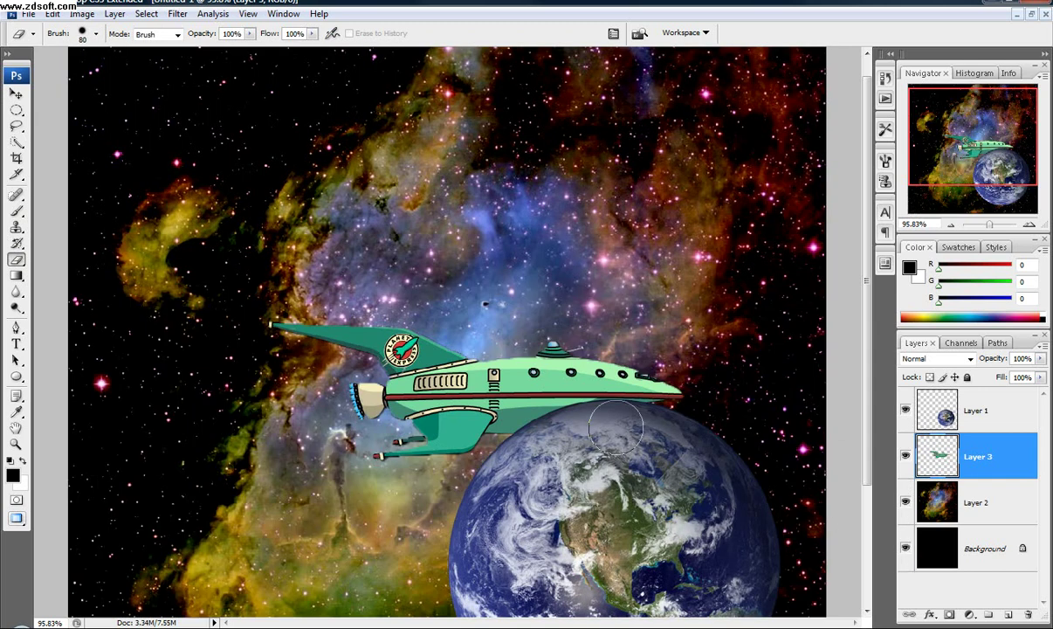
Step: Move the spaceship to the canvas's left side, scale it to 80.9%, and rotate it 11.2° so its nose points down toward the Earth
left_click_drag(630, 478, 631, 376)
scroll(631, 376, "down", 3)
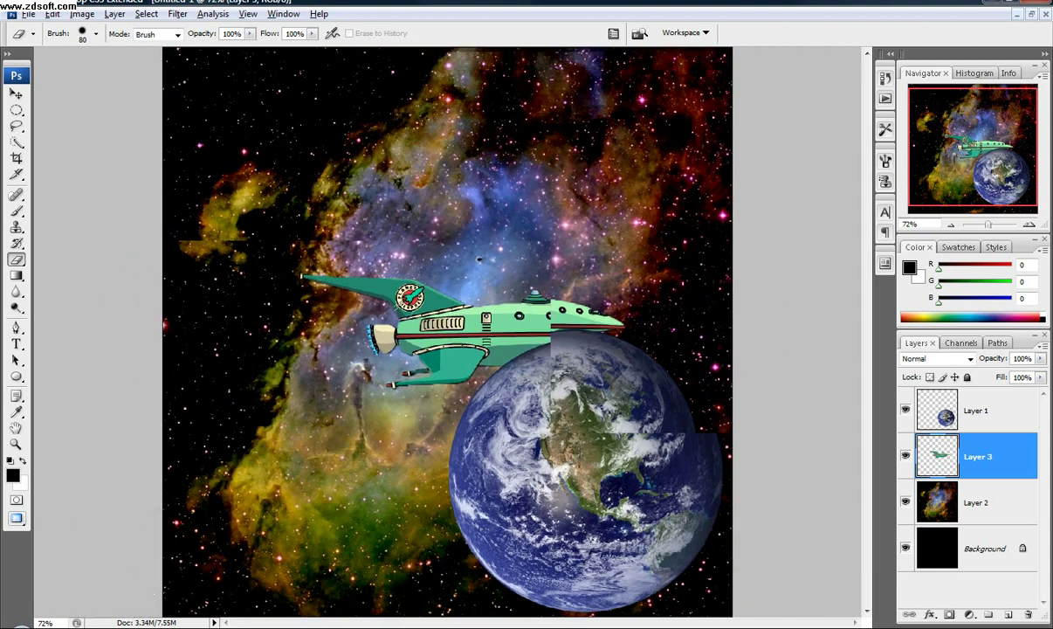
left_click(16, 93)
left_click_drag(479, 315, 323, 299)
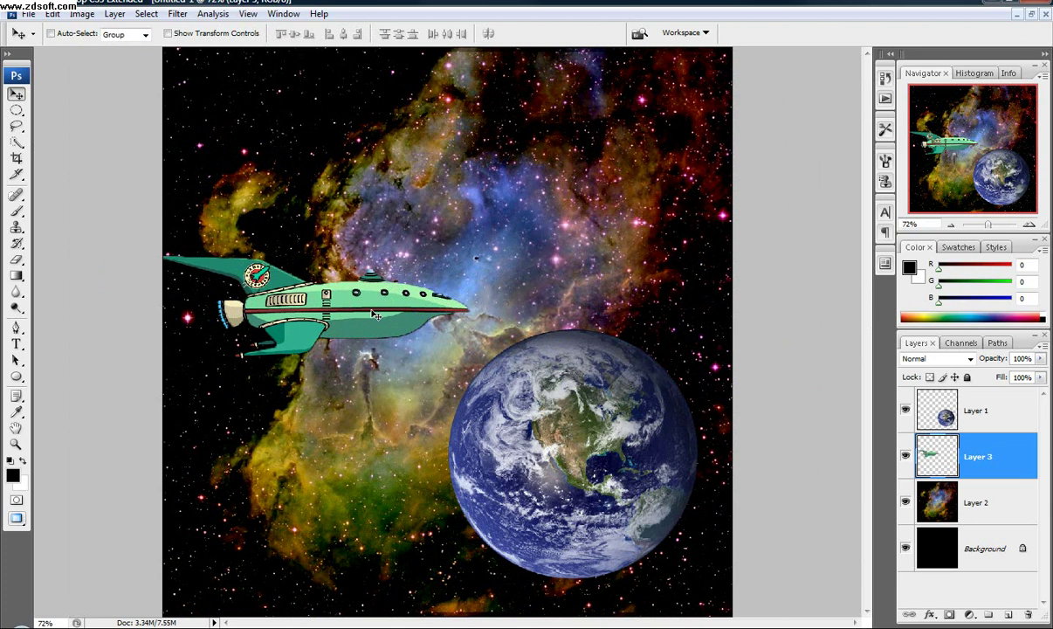
key("ctrl+t")
left_click_drag(473, 251, 444, 301)
left_click_drag(335, 334, 312, 334)
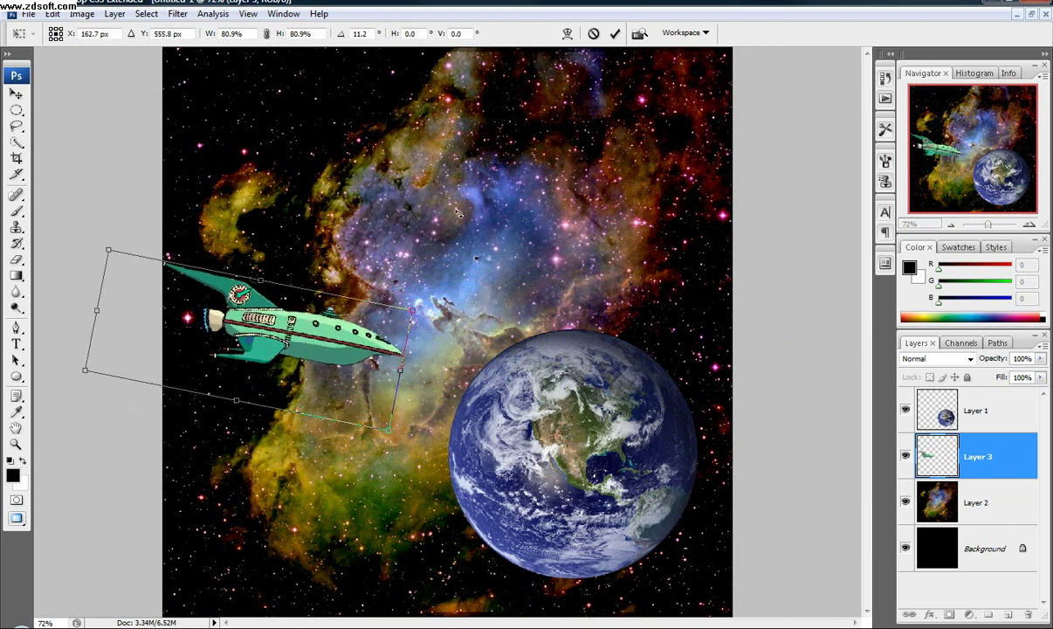
left_click(615, 34)
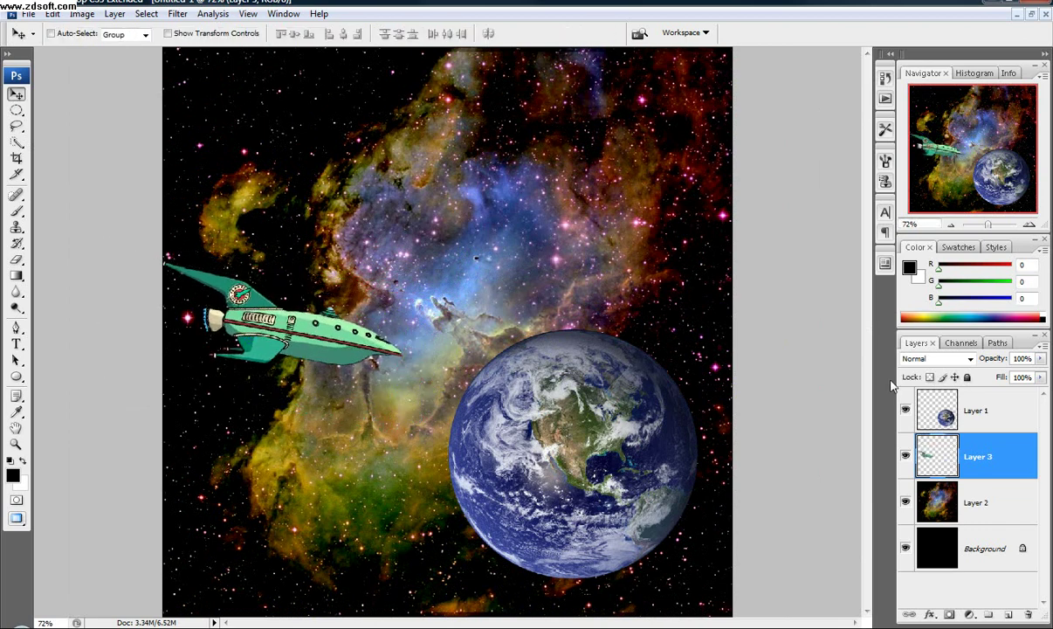
Step: Add a new layer above the Earth and fill it with a horizontal linear gradient from black on the left to white on the right
left_click(961, 411)
left_click(1009, 615)
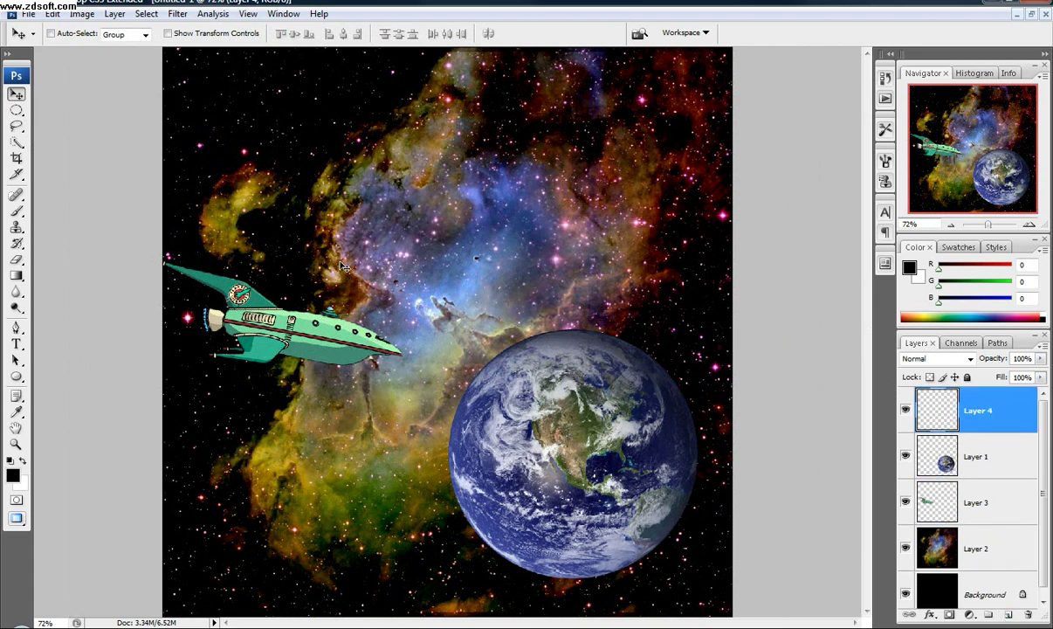
left_click(17, 274)
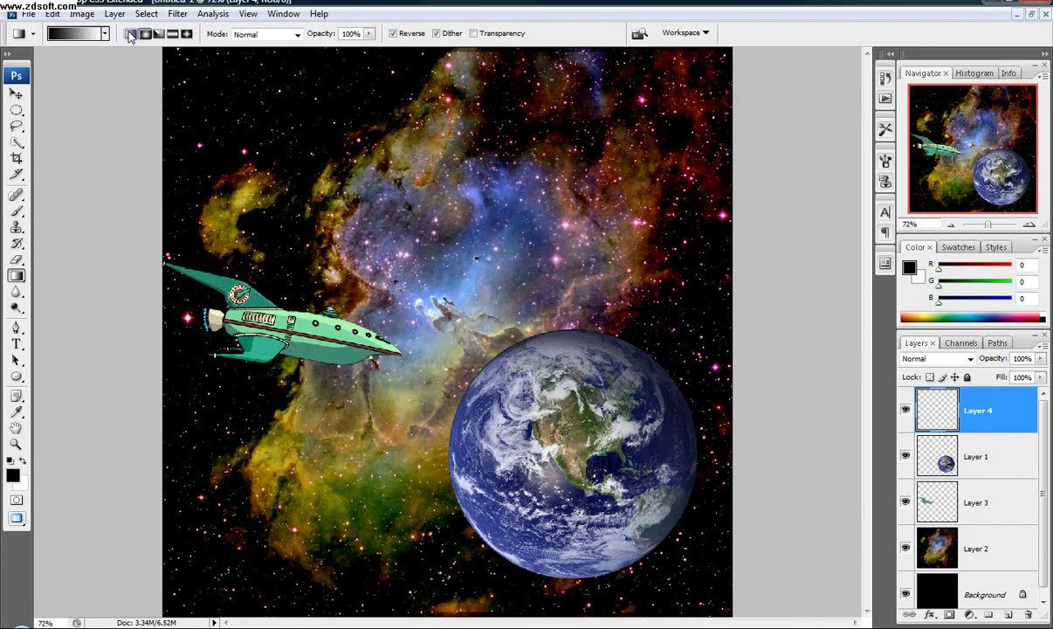
left_click_drag(496, 322, 647, 327)
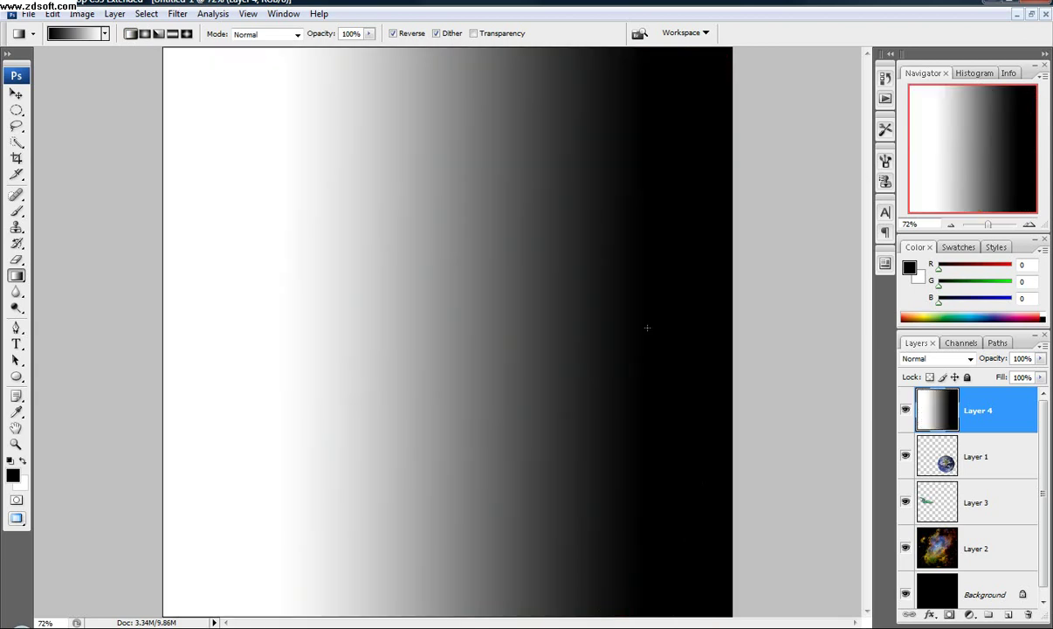
key("ctrl+z")
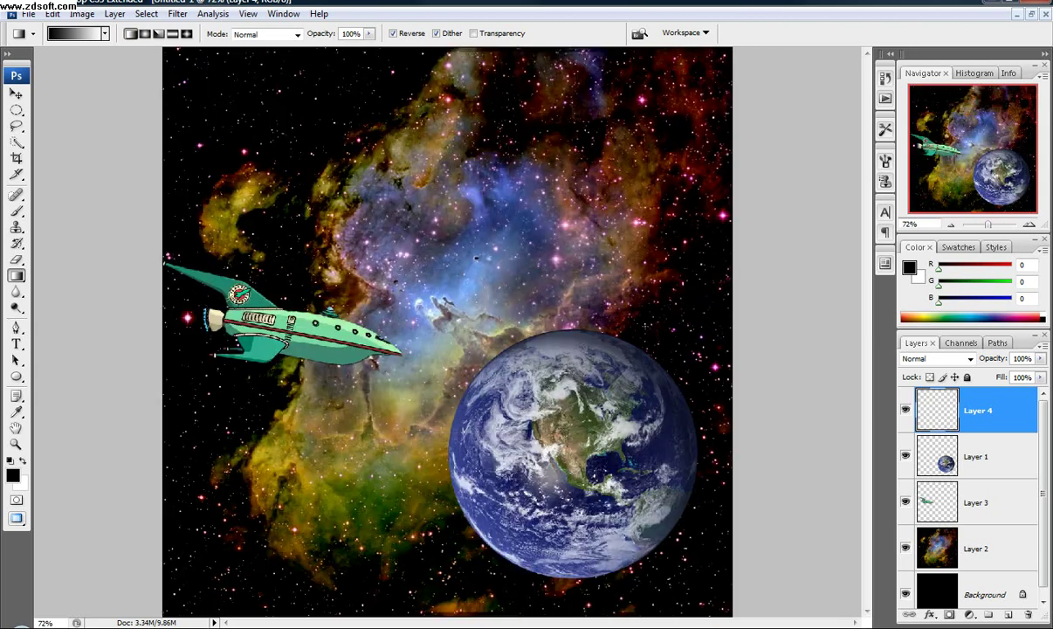
left_click_drag(358, 325, 286, 322)
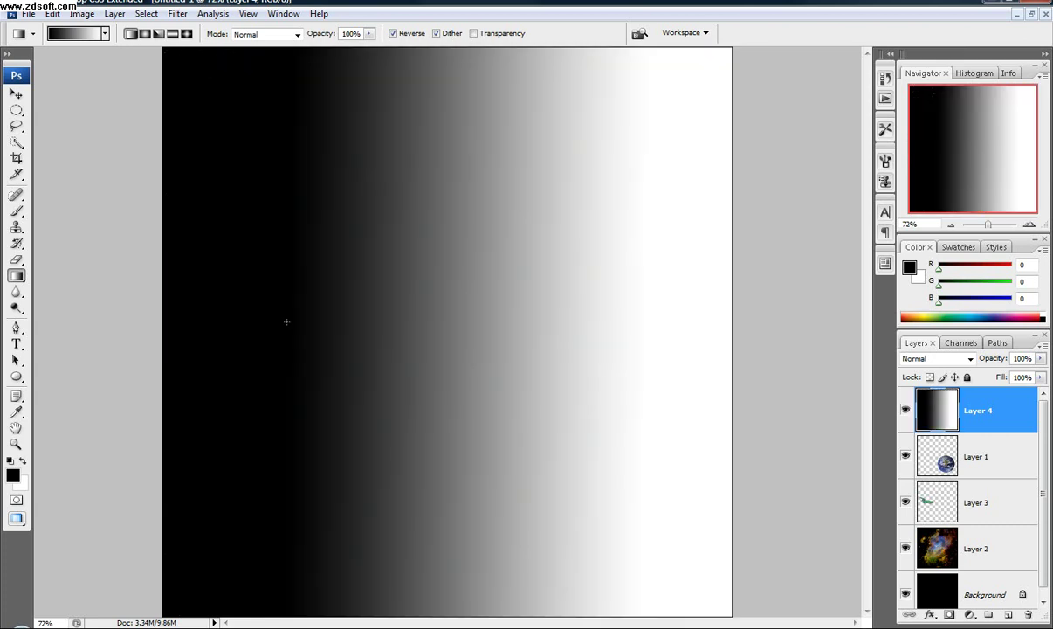
Step: Try the Difference Clouds filter repeatedly on the gradient layer, and undo back to the plain gradient
left_click(177, 14)
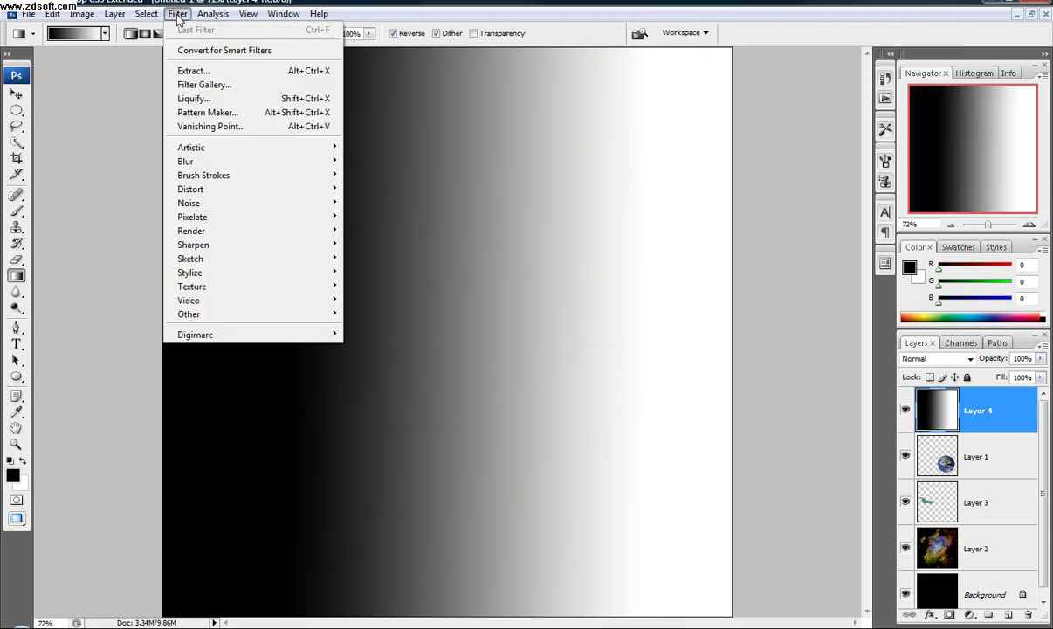
mouse_move(261, 233)
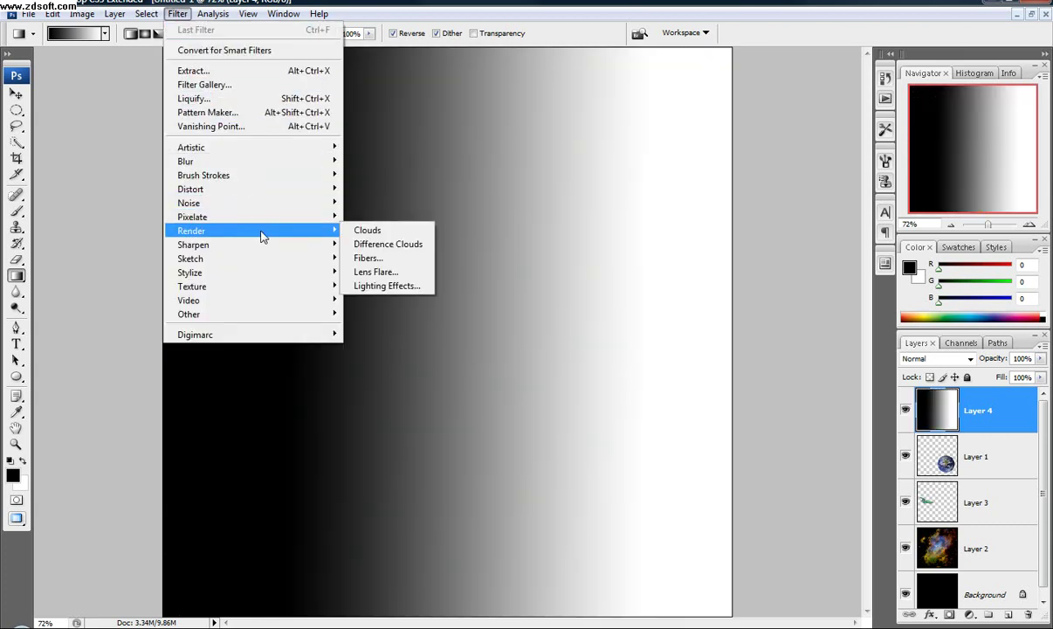
left_click(387, 244)
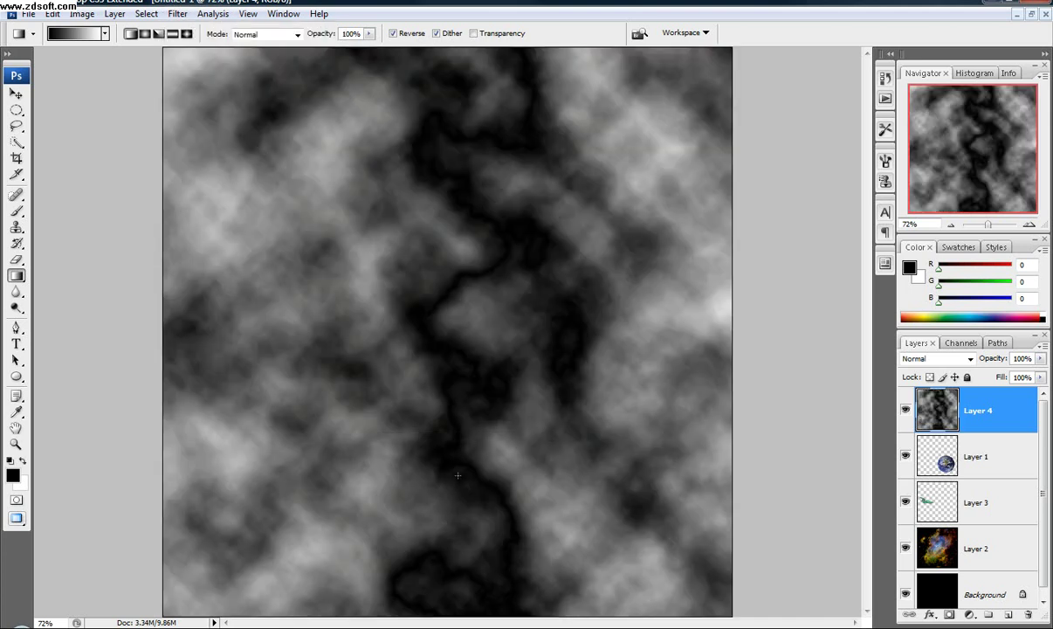
left_click(179, 16)
left_click(185, 29)
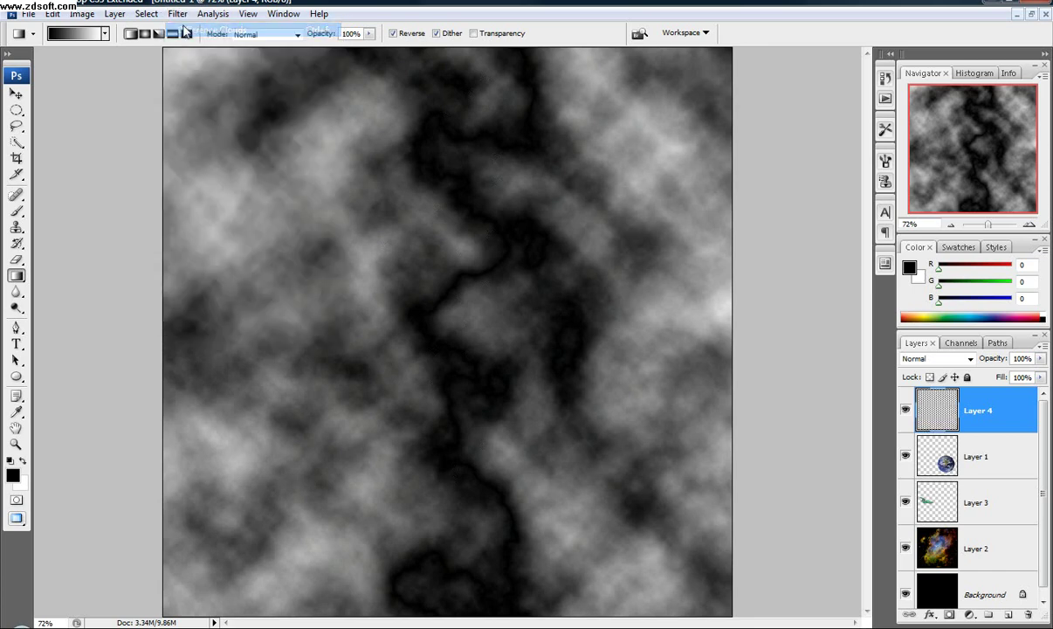
left_click(179, 14)
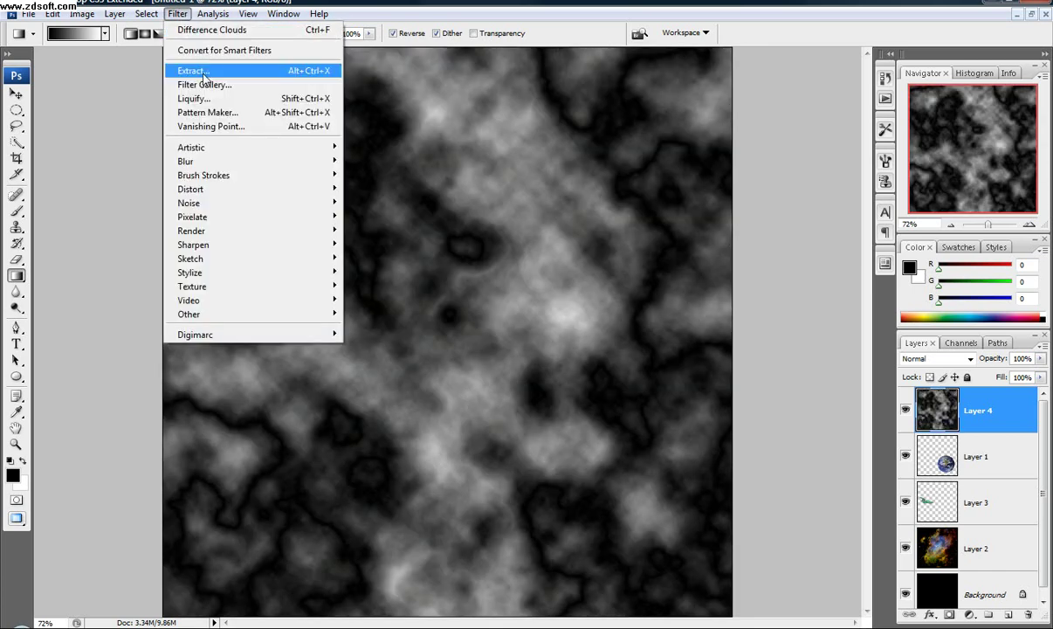
left_click(185, 26)
key("ctrl+f")
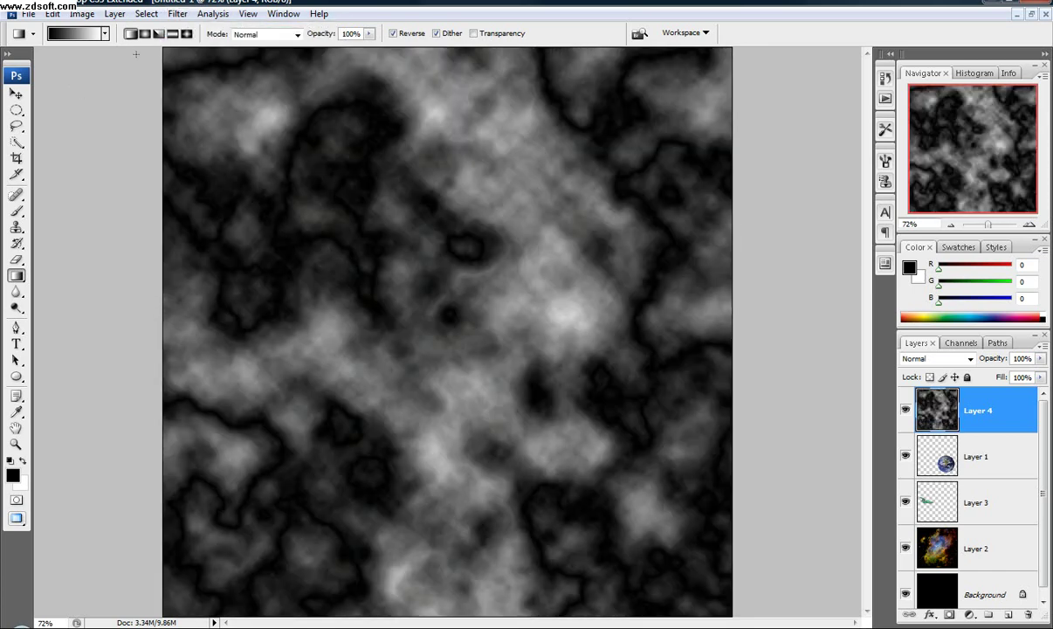
key("ctrl+alt+z")
key("ctrl+alt+z")
Step: Render Difference Clouds once on the gradient layer, undoing and re-rendering it for a better dark vertical vein
left_click(179, 14)
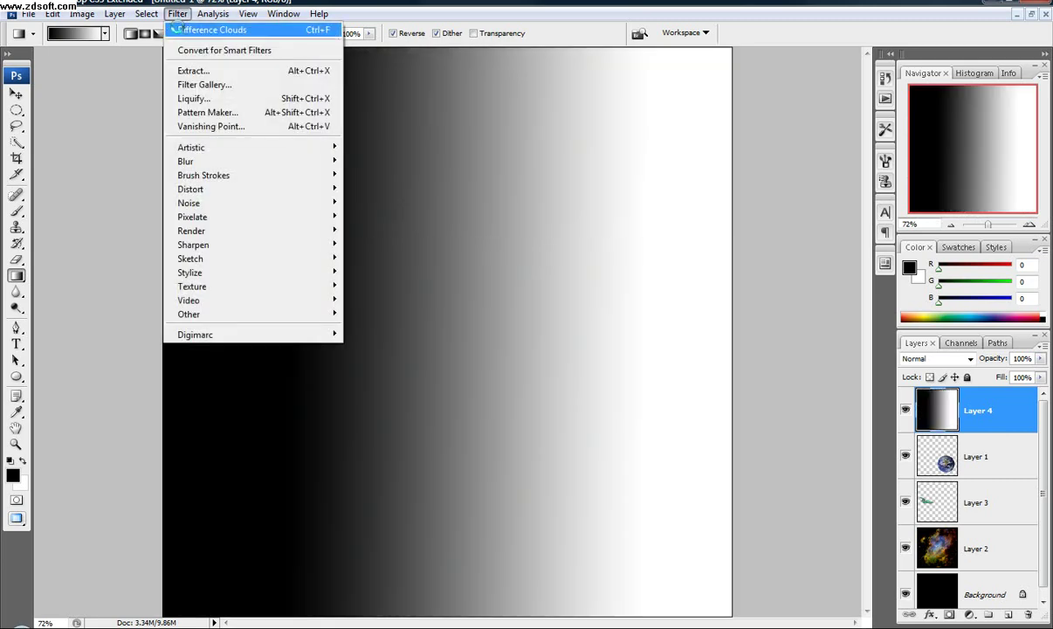
left_click(183, 27)
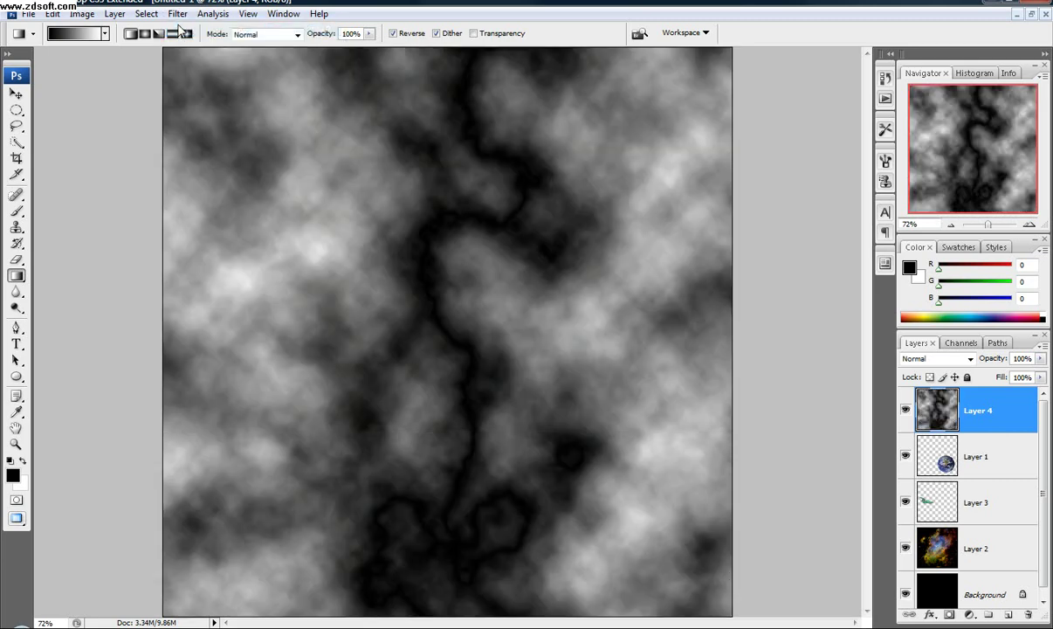
key("ctrl+alt+z")
left_click(178, 14)
left_click(183, 28)
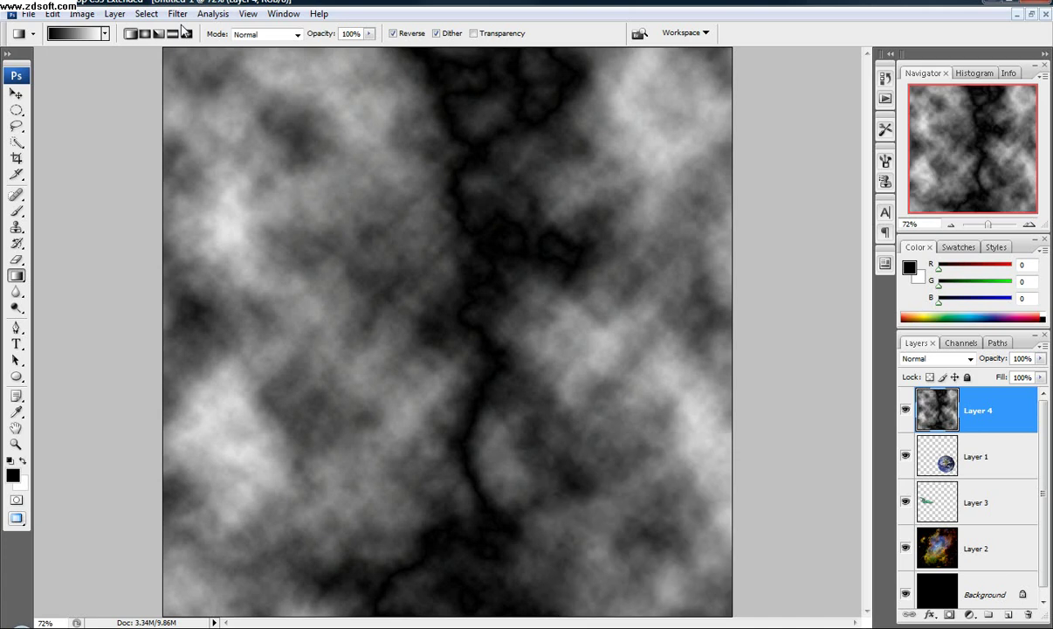
key("ctrl+alt+z")
left_click(178, 14)
left_click(184, 28)
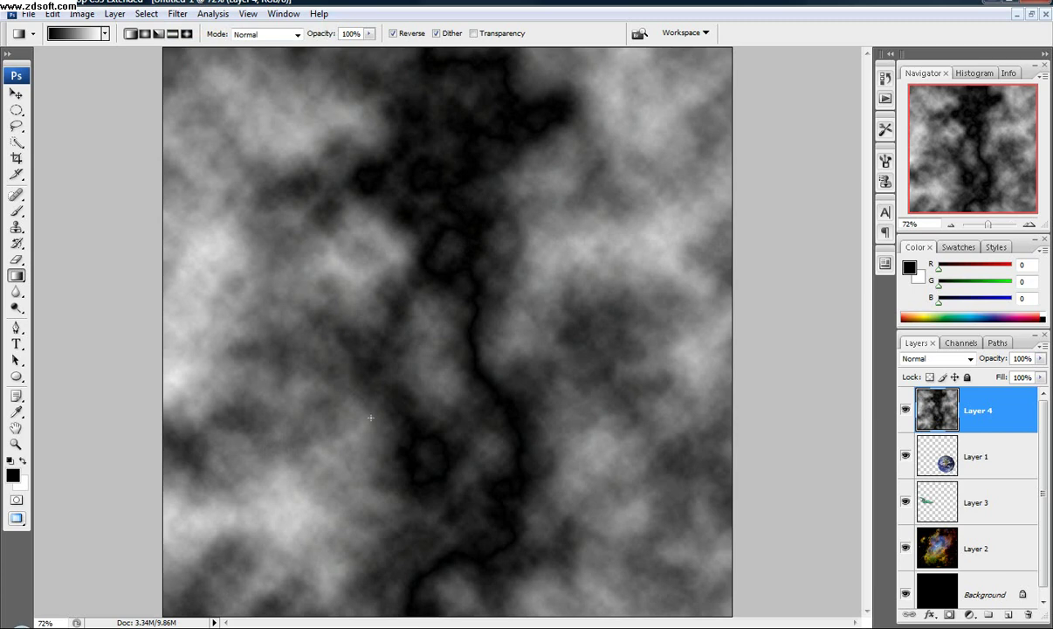
left_click(82, 14)
mouse_move(94, 49)
left_click(235, 47)
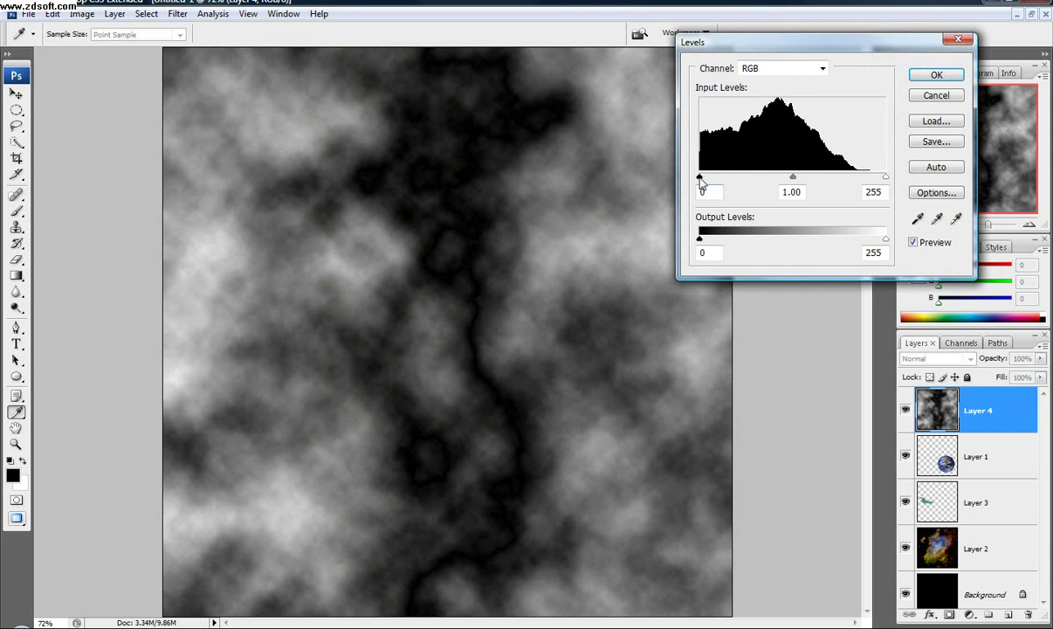
mouse_move(703, 178)
left_mouse_down()
mouse_move(724, 178)
mouse_move(699, 178)
left_mouse_up()
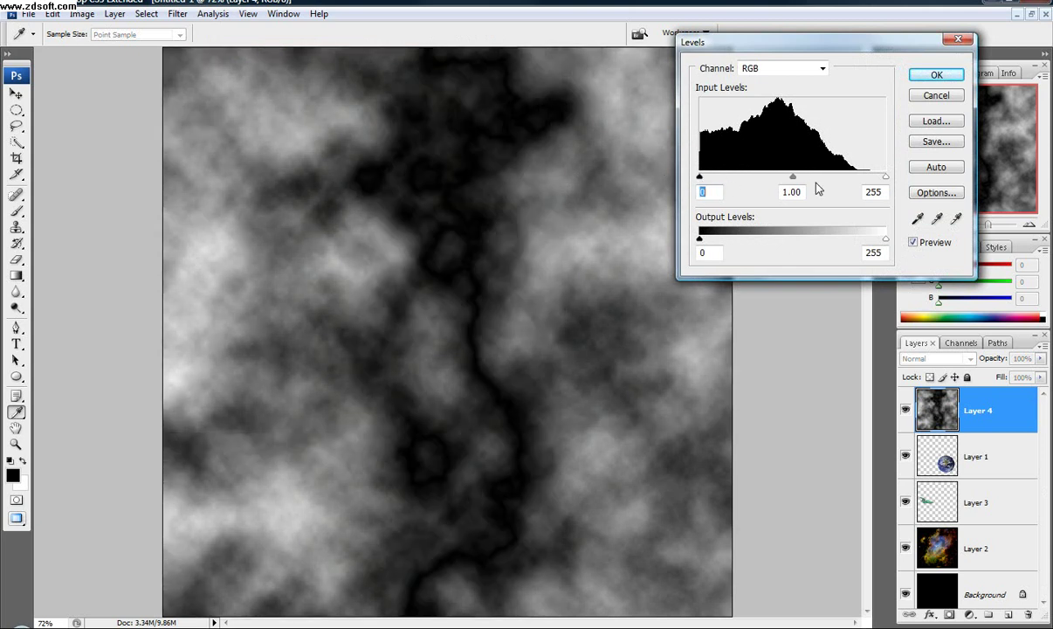
left_click(935, 96)
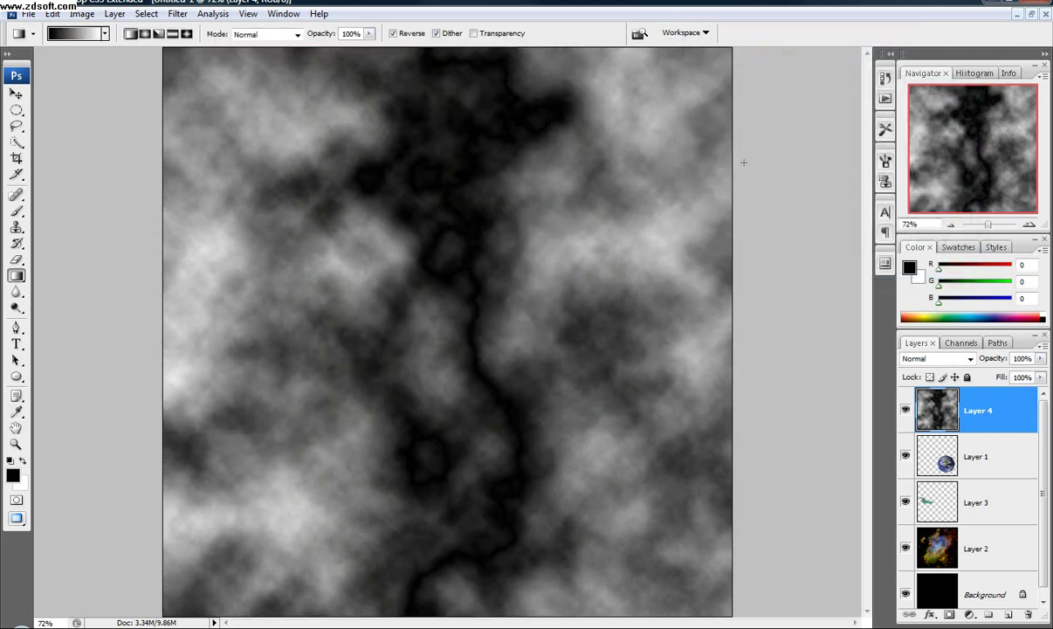
Step: Invert the cloud layer and set its Levels inputs to 196, 0.44 and 255 so only a white lightning bolt stands out on black
key("ctrl+i")
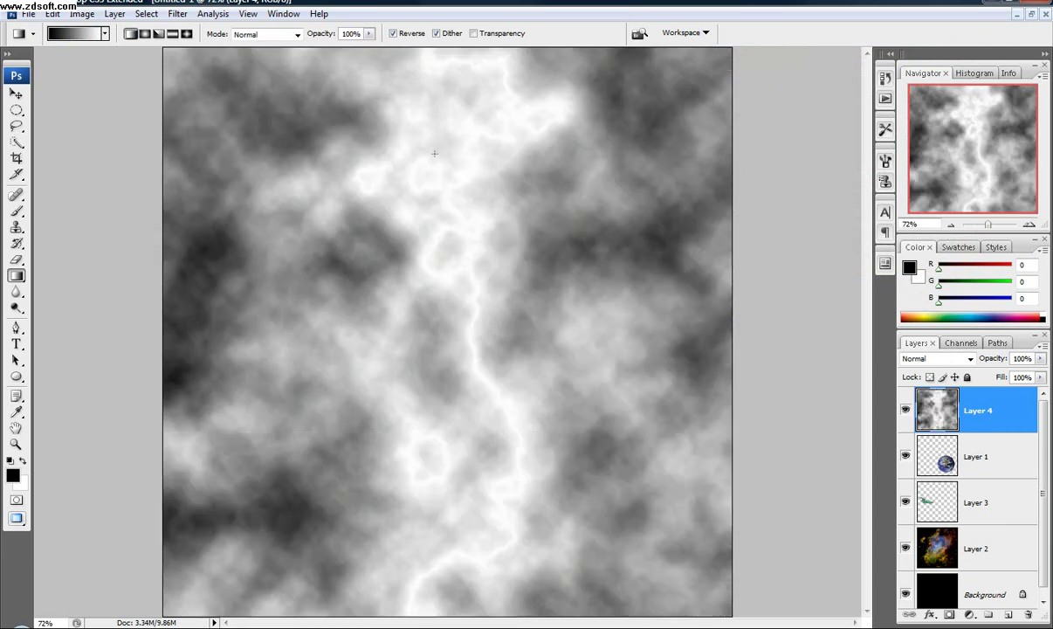
left_click(115, 14)
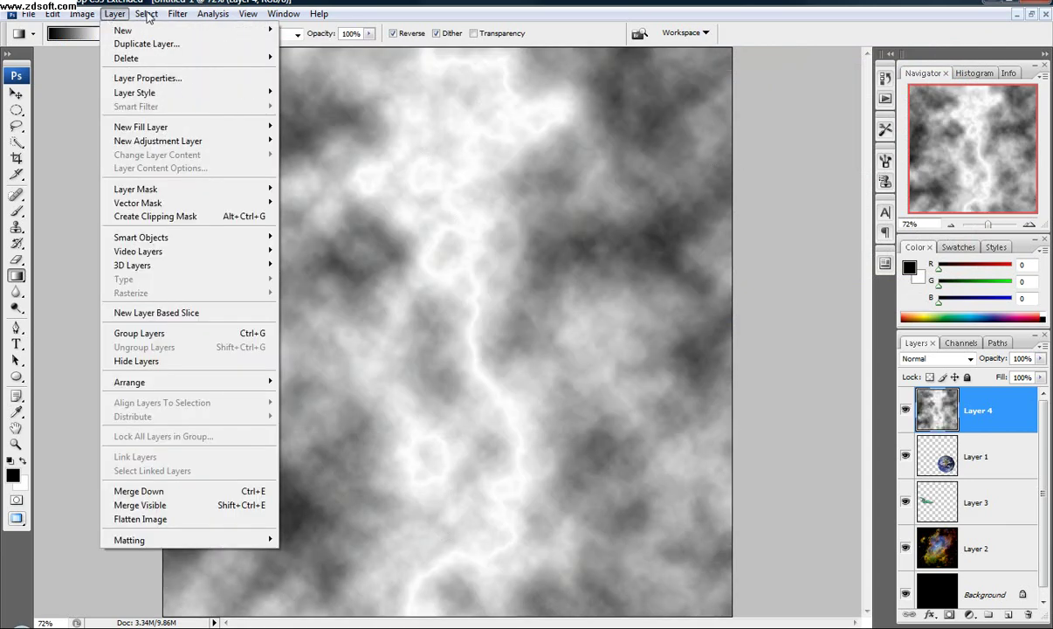
mouse_move(82, 14)
mouse_move(109, 52)
left_click(231, 45)
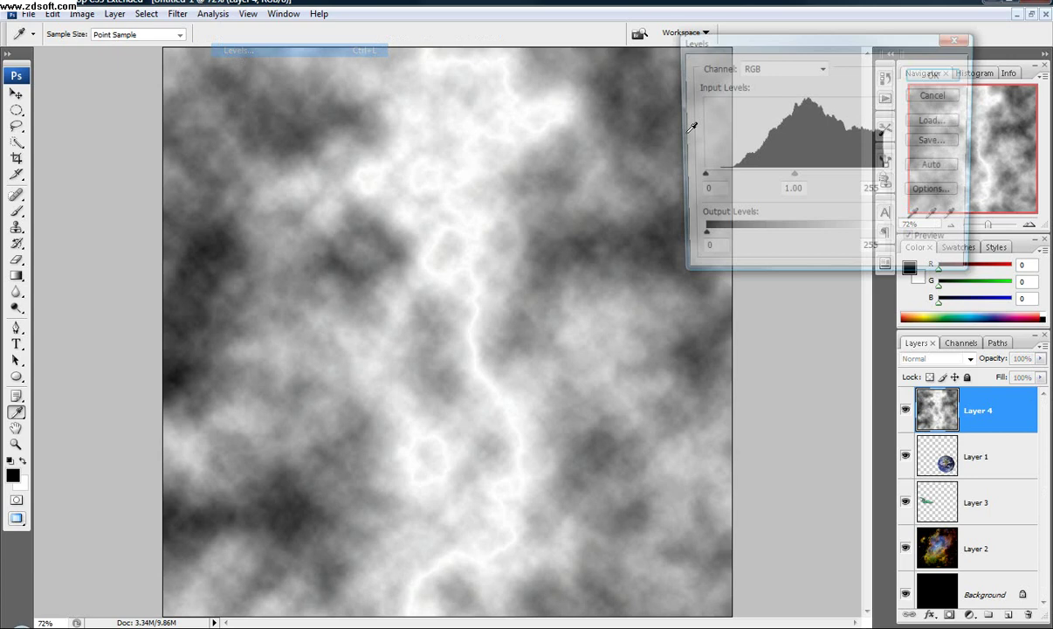
left_click_drag(701, 177, 876, 182)
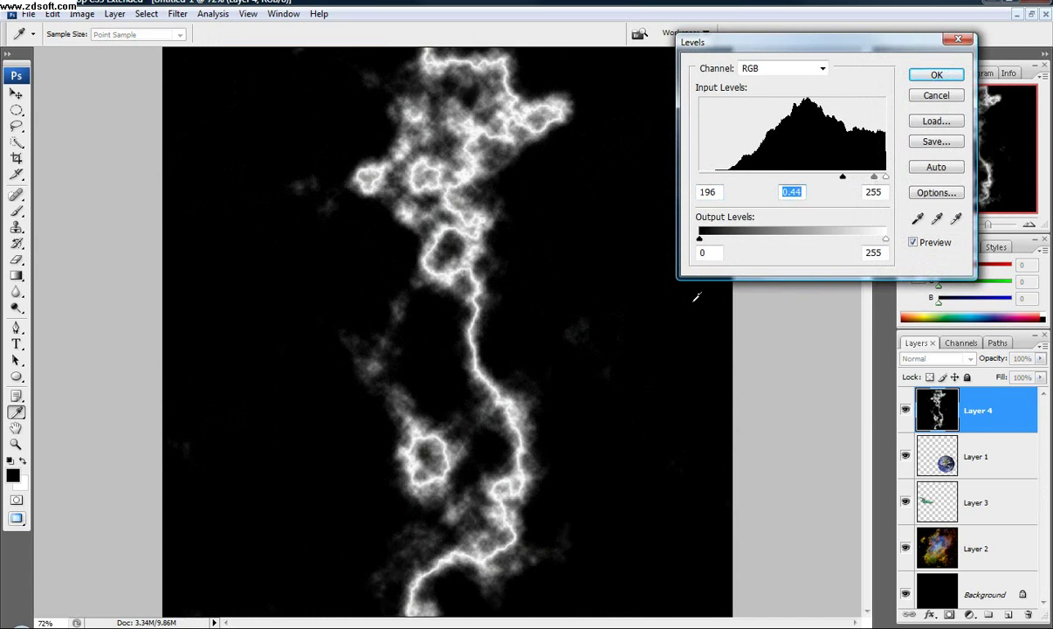
left_click(936, 75)
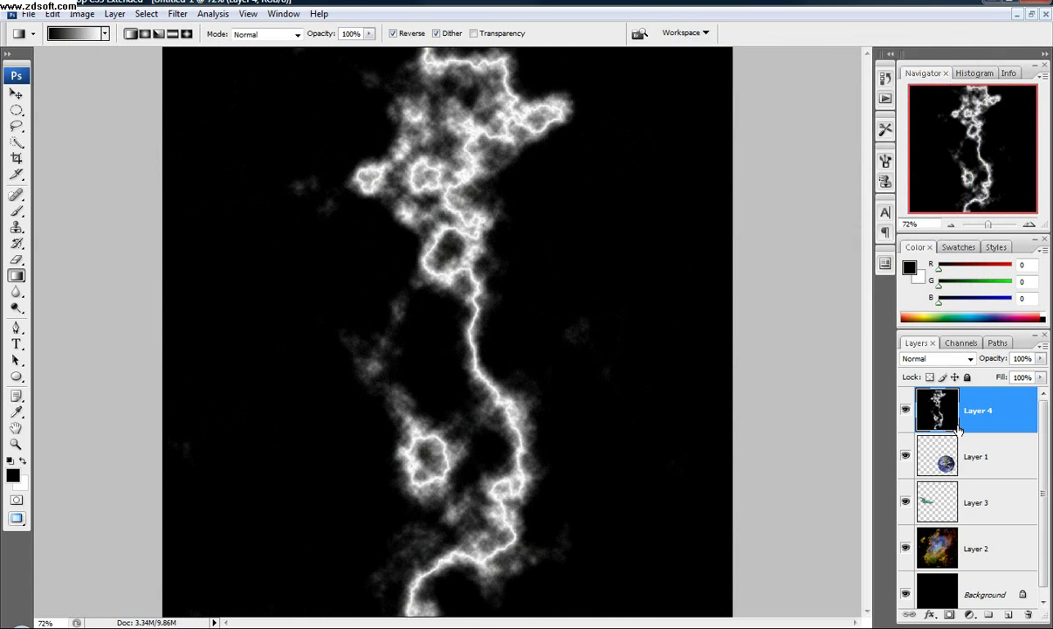
Step: Set the lightning layer's blend mode to Screen, comparing it with neighbouring modes such as Color Dodge while a free transform is active
left_click(970, 360)
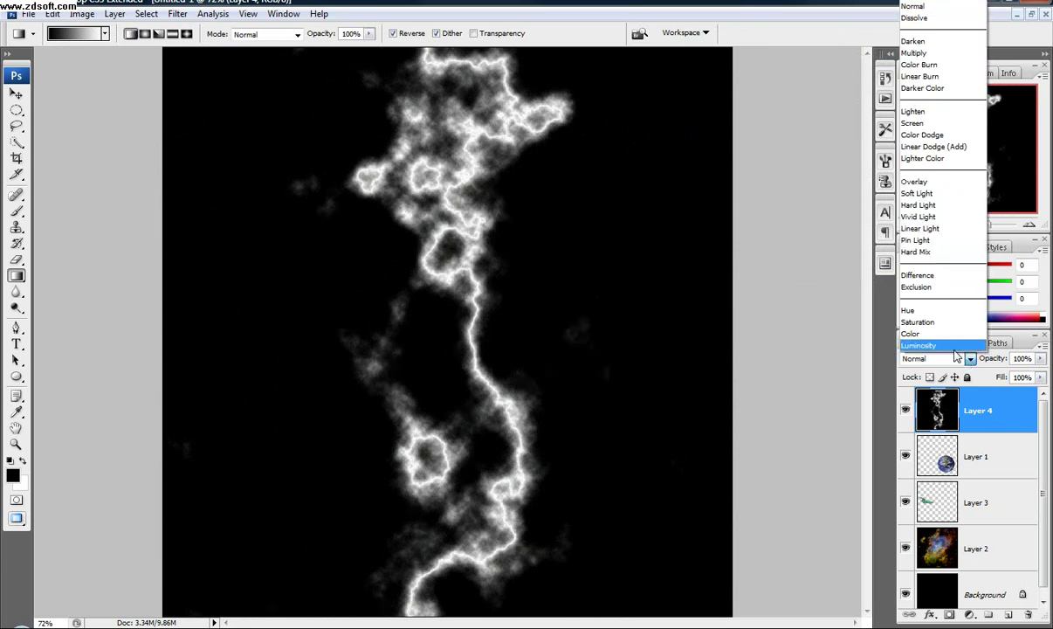
left_click(947, 129)
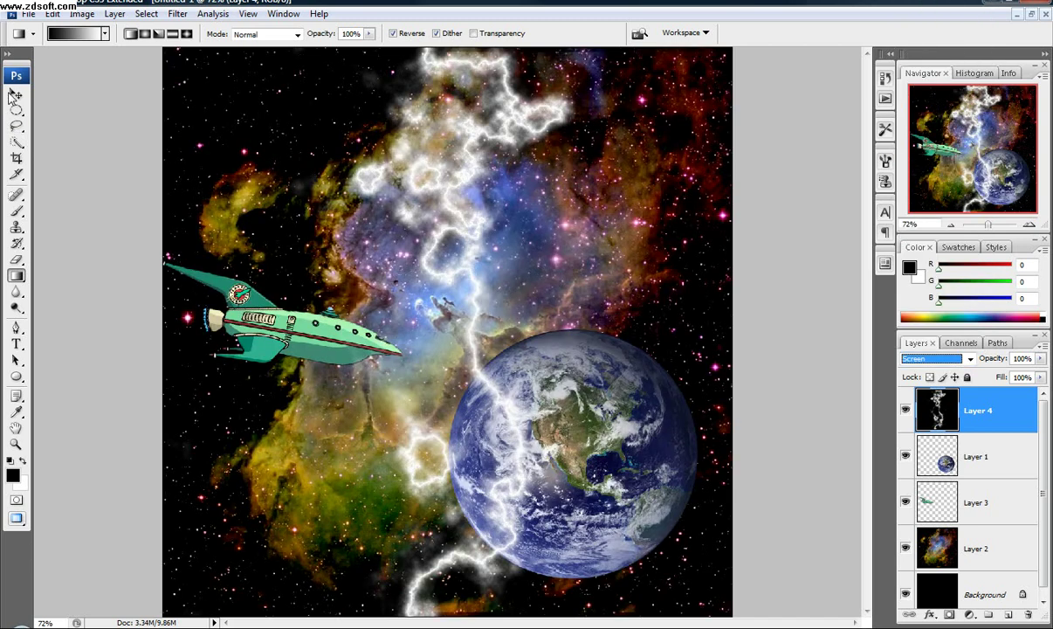
key("ctrl+t")
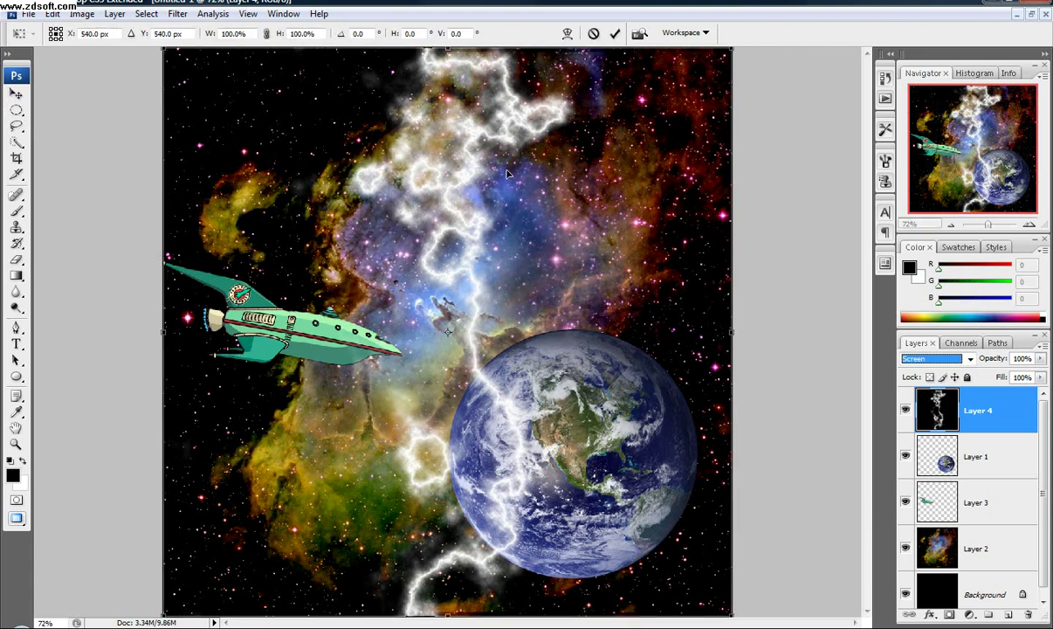
key("shift+plus")
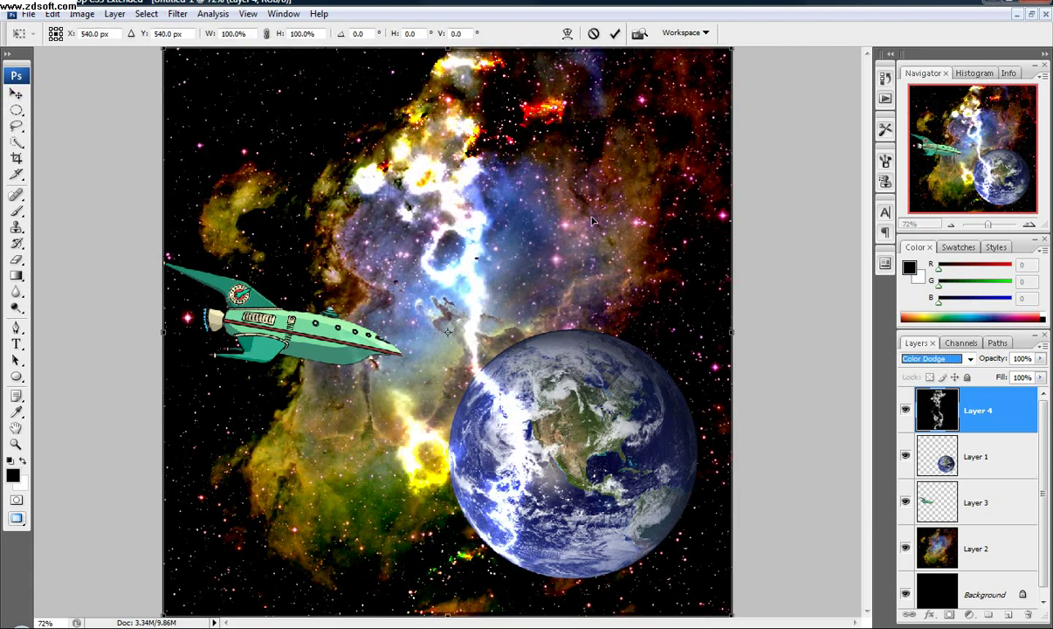
key("Down")
key("Up")
key("Up")
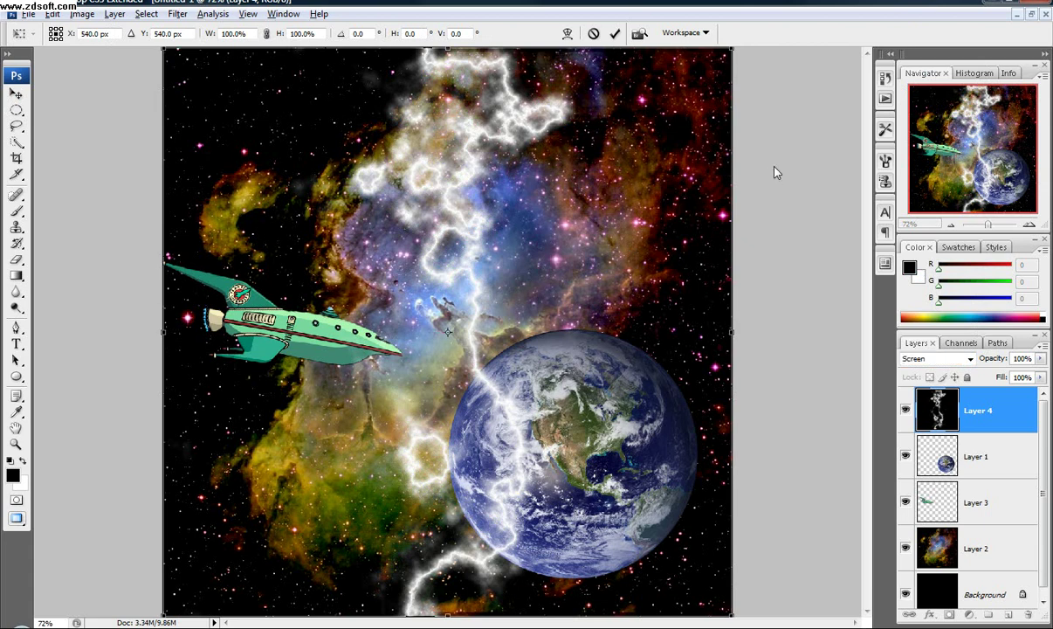
Step: Scale the lightning to 44.6%, rotate it 127.7°, and place its end at the spaceship's nose so it reaches toward the Earth
left_click_drag(717, 181, 753, 362)
left_click_drag(553, 494, 411, 486)
left_click_drag(848, 280, 622, 277)
left_click_drag(431, 313, 462, 408)
scroll(398, 348, "up", 9)
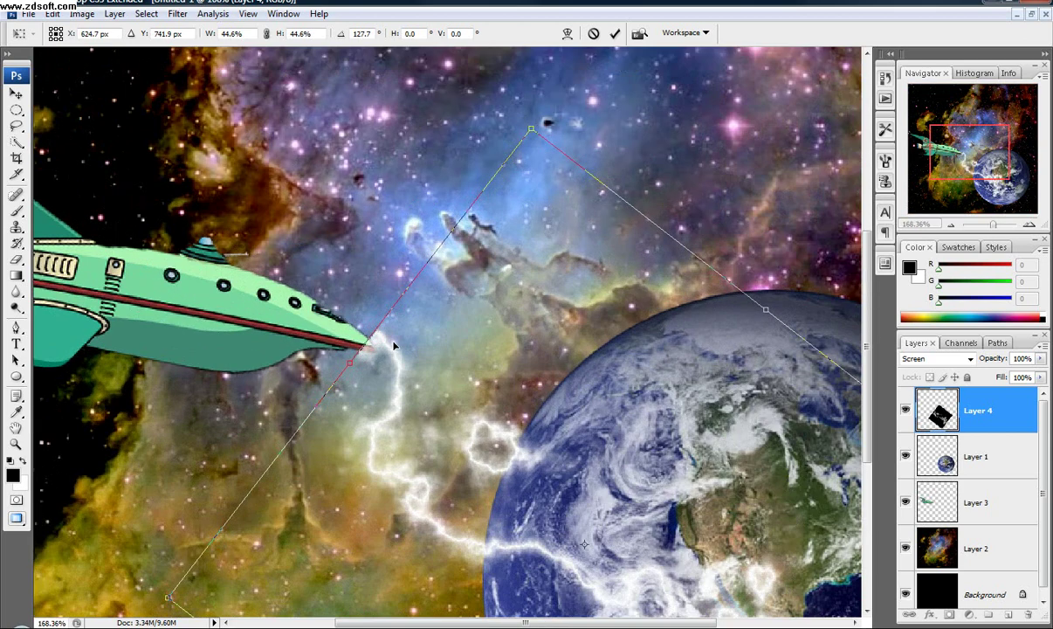
left_click_drag(386, 350, 383, 350)
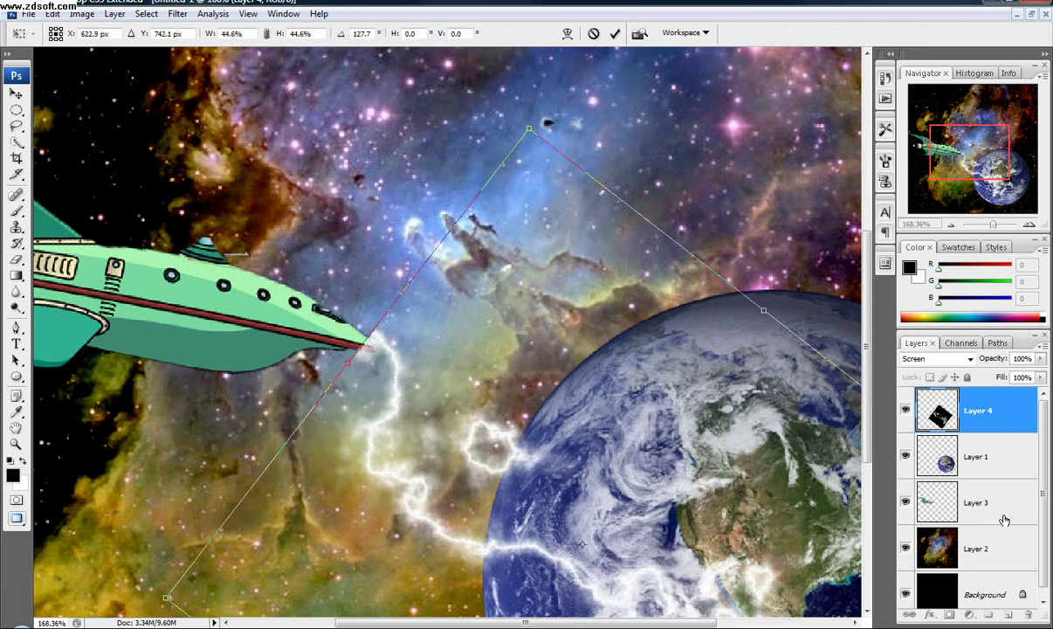
Step: Pivot the lightning's transform on the ship's nose, scale it to 31.3% width and 28.7% height, and rotate it to 109.0°
left_click_drag(586, 548, 372, 353)
left_click_drag(747, 195, 688, 135)
scroll(606, 150, "down", 2)
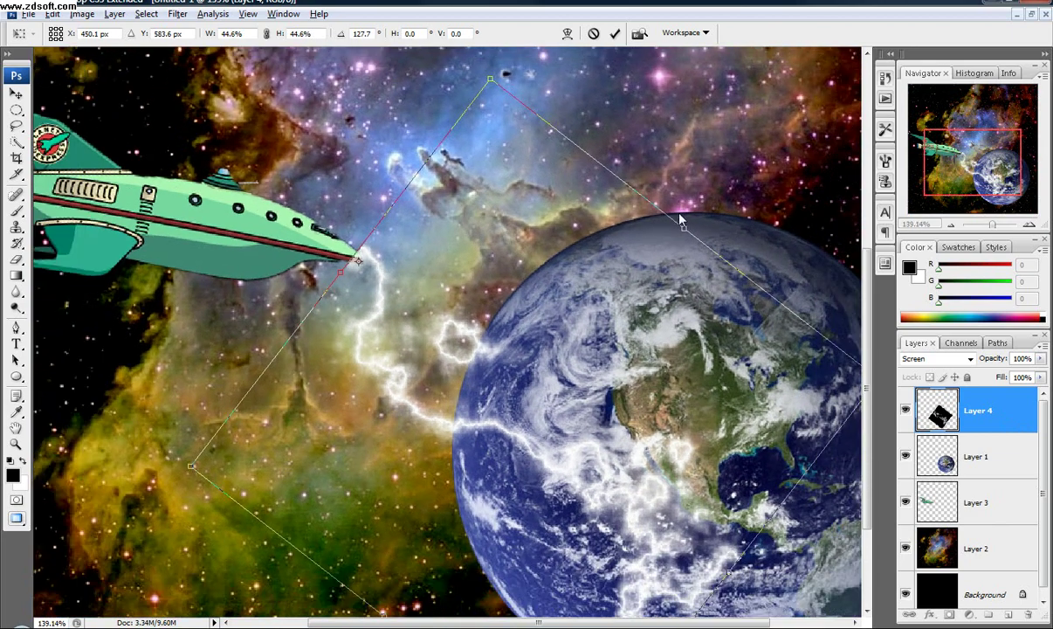
left_click_drag(705, 222, 570, 156)
left_click_drag(759, 304, 686, 264)
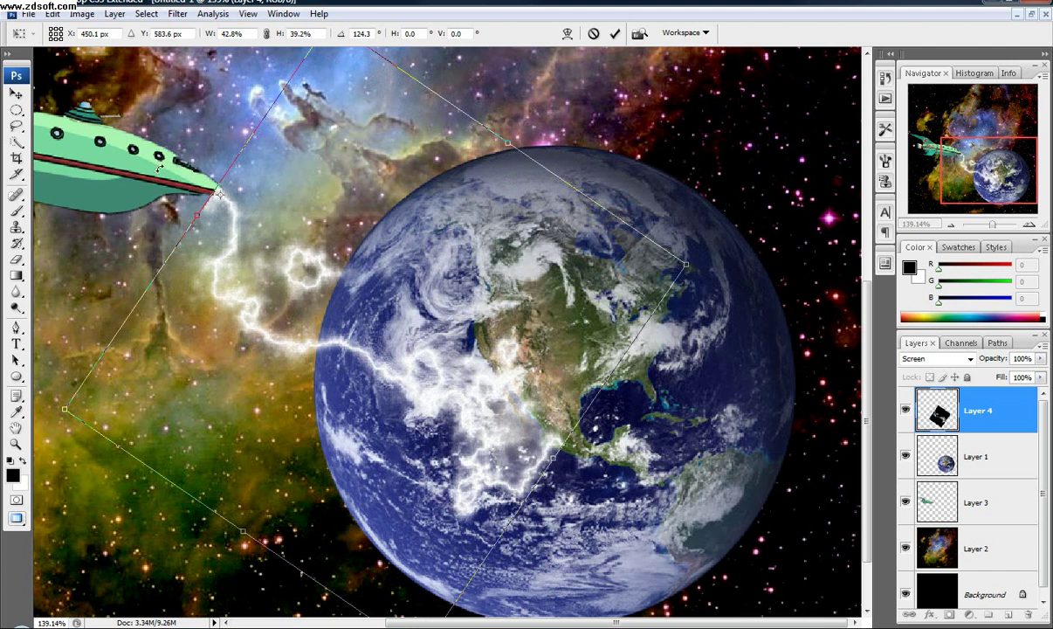
left_click_drag(692, 264, 569, 175)
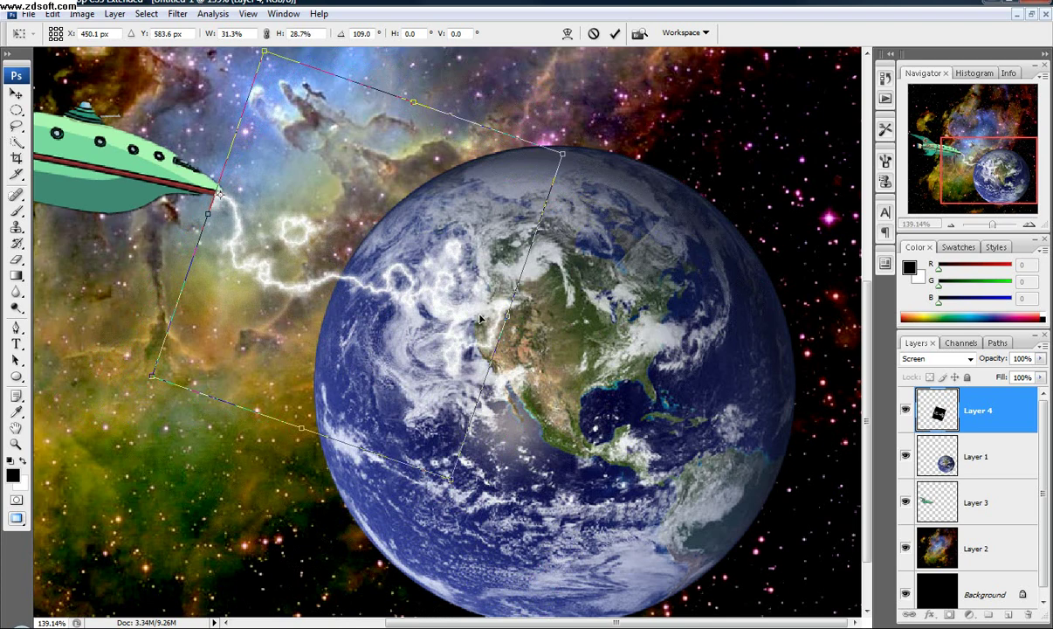
scroll(456, 314, "down", 3)
scroll(568, 229, "up", 3)
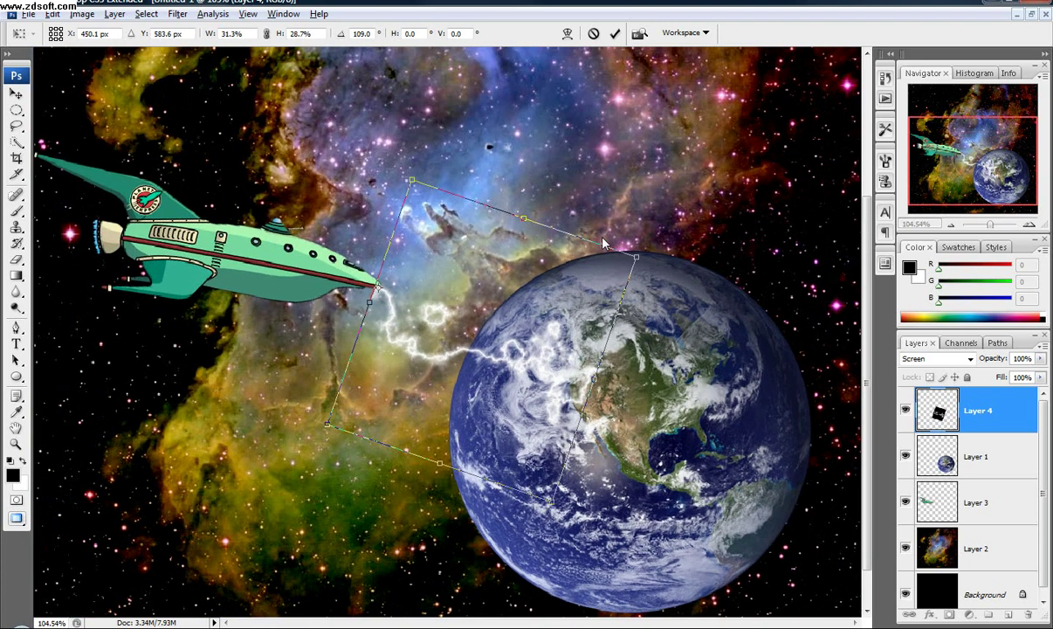
scroll(547, 243, "down", 3)
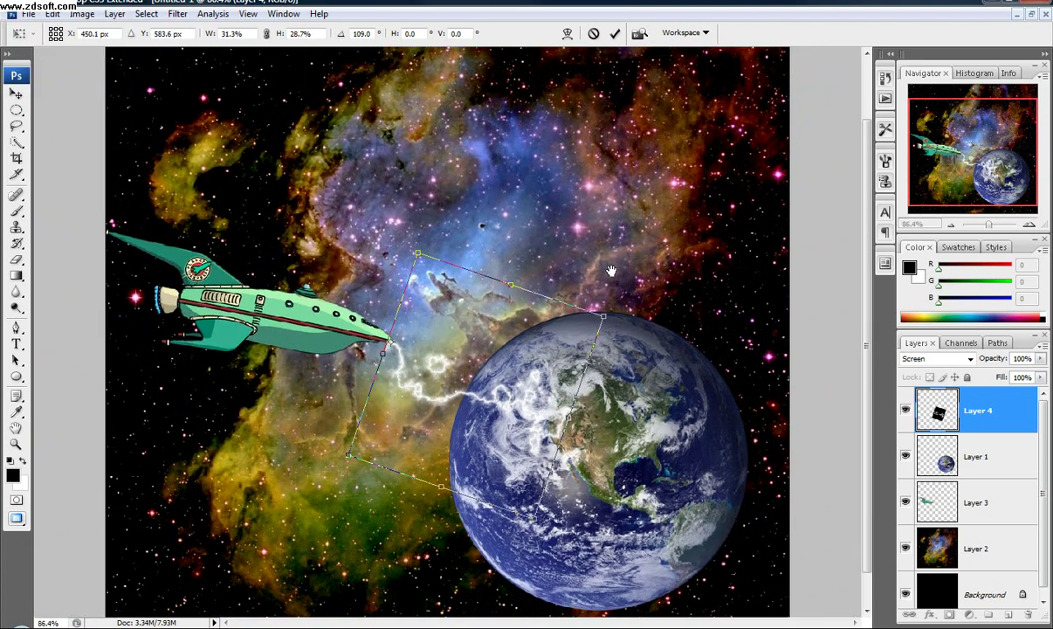
left_click(615, 34)
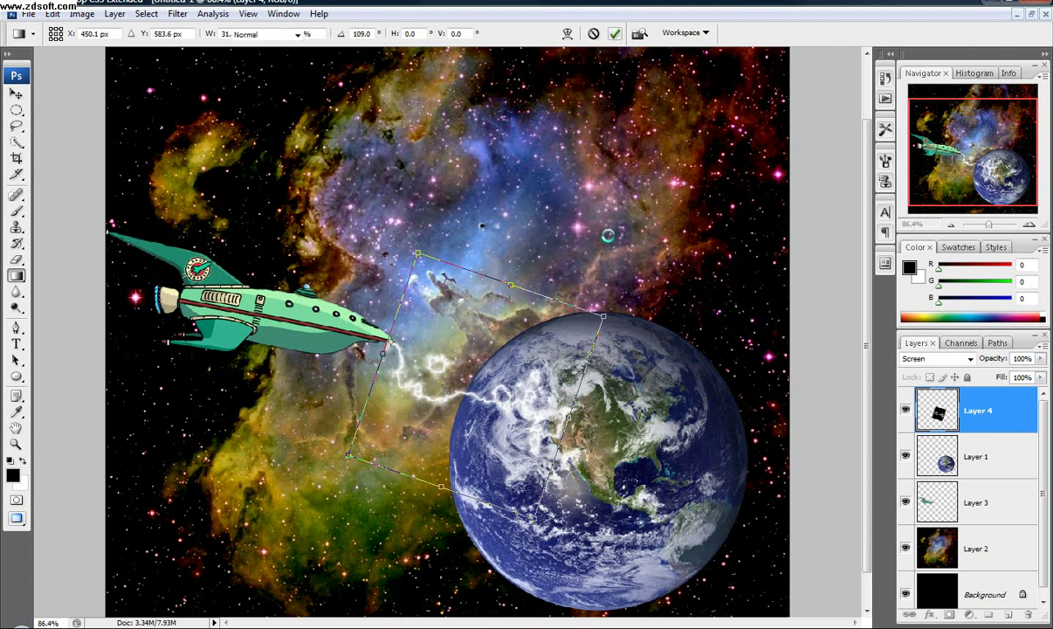
Step: Move the lightning layer, Layer 4, below the spaceship layer, Layer 3, in the stacking order
scroll(389, 342, "up", 5)
scroll(332, 345, "up", 4)
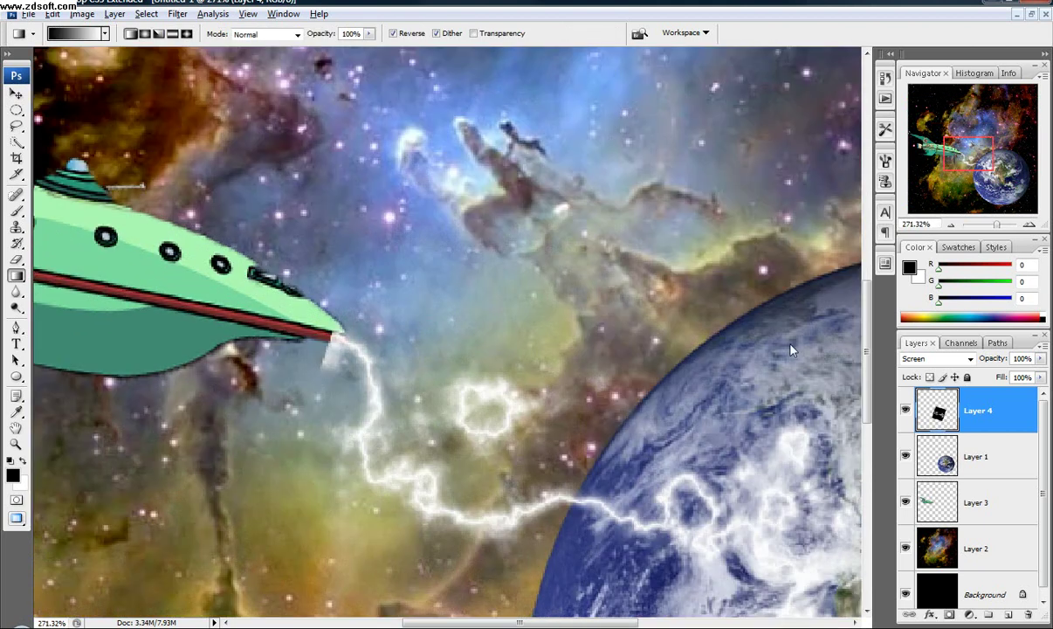
left_click_drag(992, 413, 978, 523)
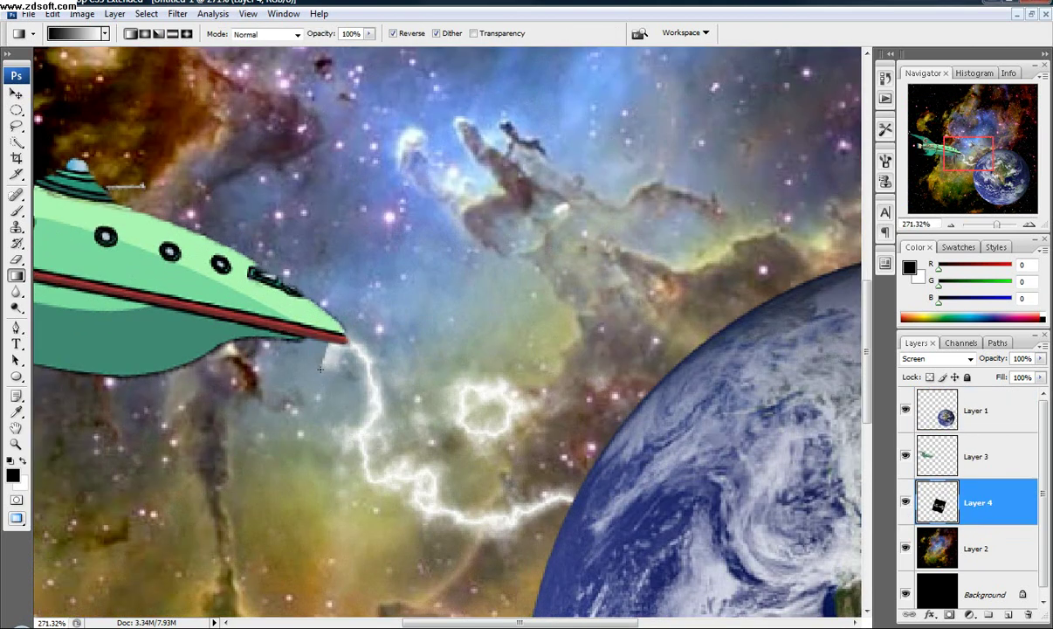
Step: Erase the stray lightning fragment beneath the spaceship's nose on Layer 4 with a size 20 eraser
left_click(17, 259)
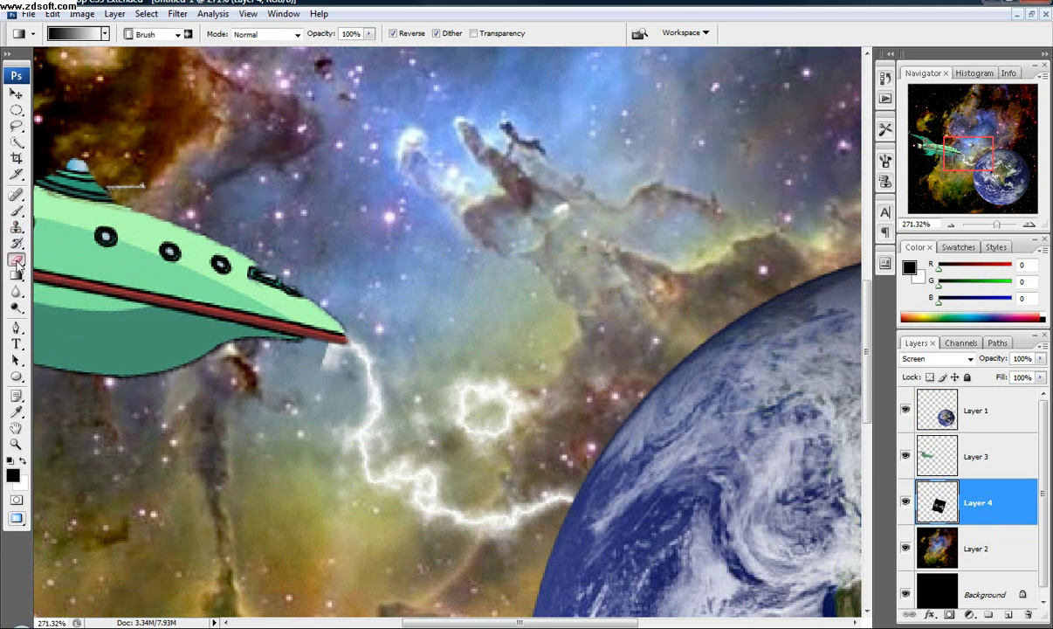
key("bracketleft")
key("bracketleft")
key("bracketleft")
key("bracketleft")
key("bracketleft")
key("bracketleft")
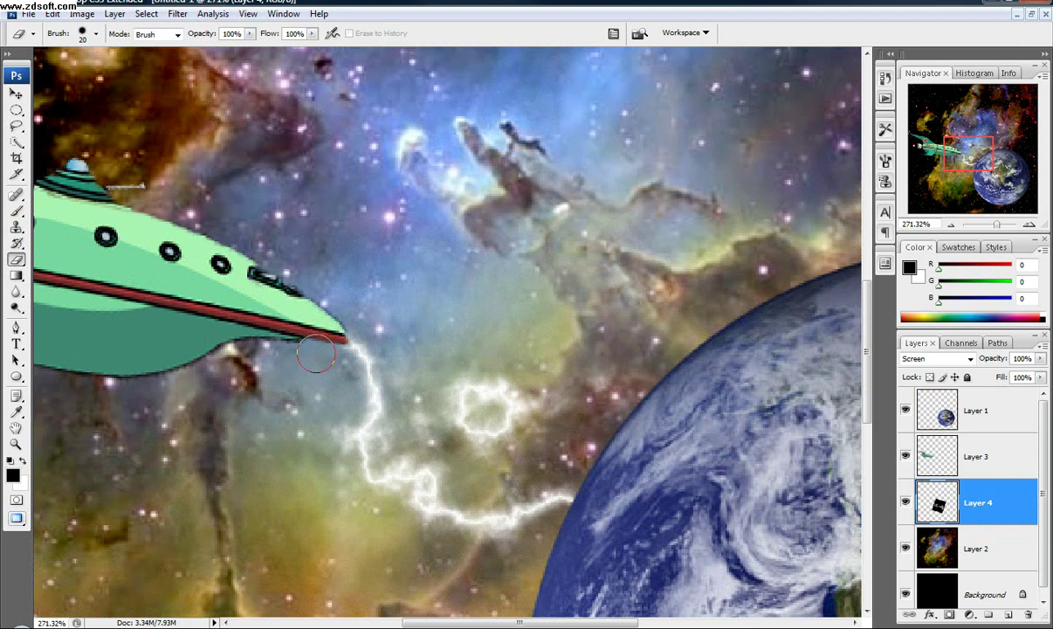
Step: Add a new layer above all the others and fill it with black at 100% opacity
scroll(264, 307, "down", 5)
scroll(261, 300, "down", 4)
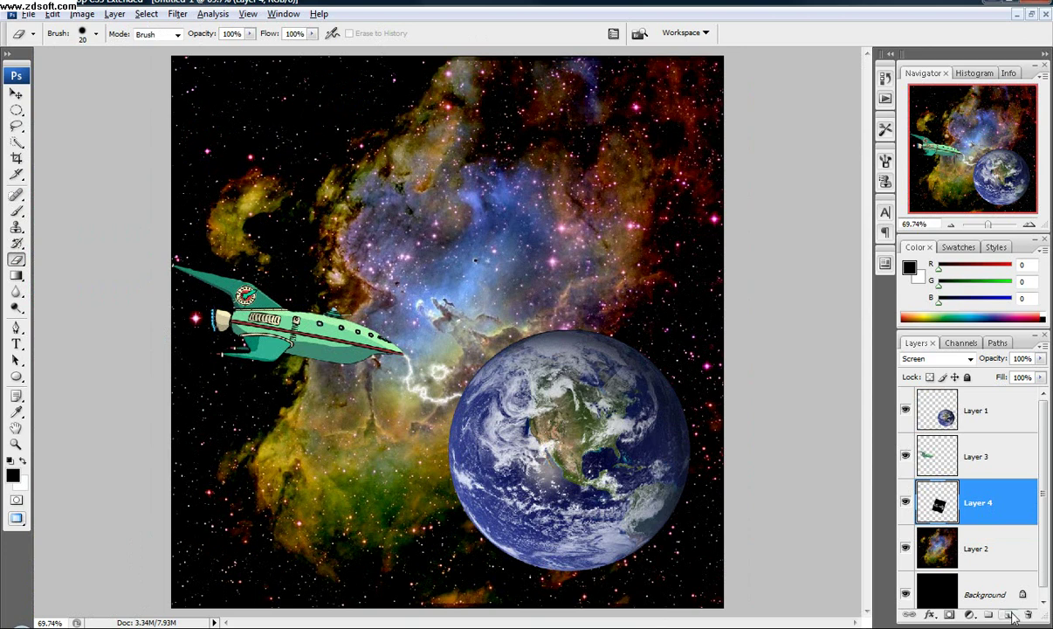
key("ctrl+shift+alt+n")
key("Delete")
left_click(1009, 614)
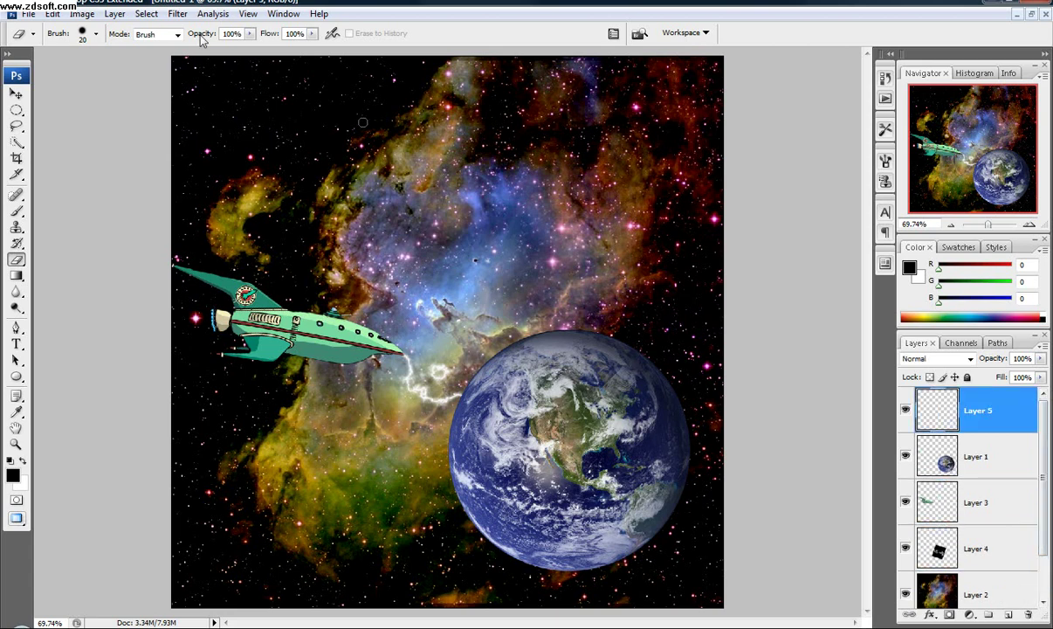
left_click(52, 14)
left_click(103, 224)
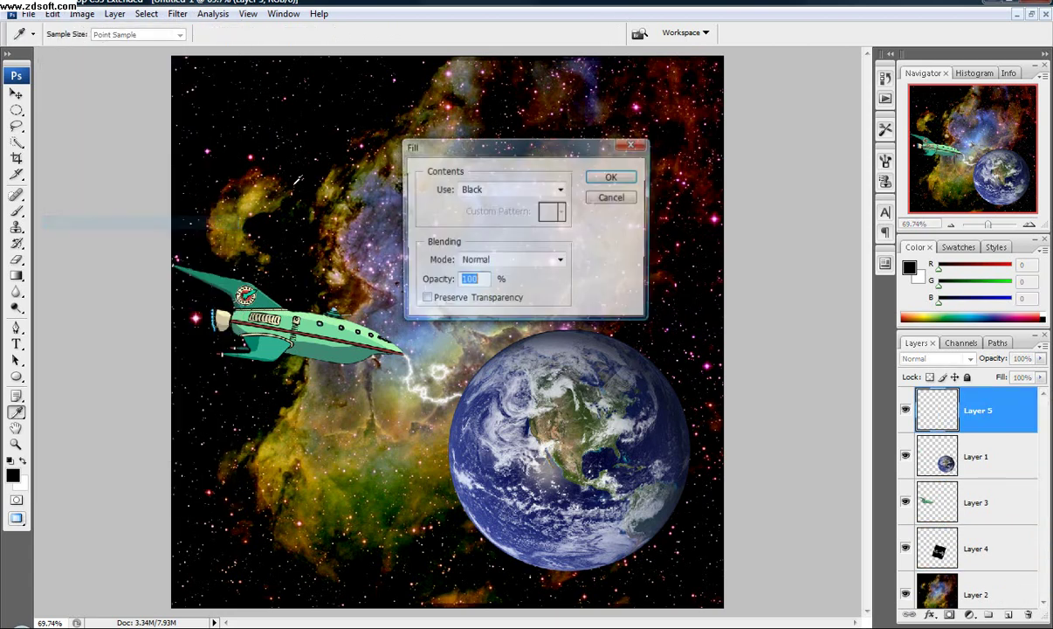
left_click(603, 179)
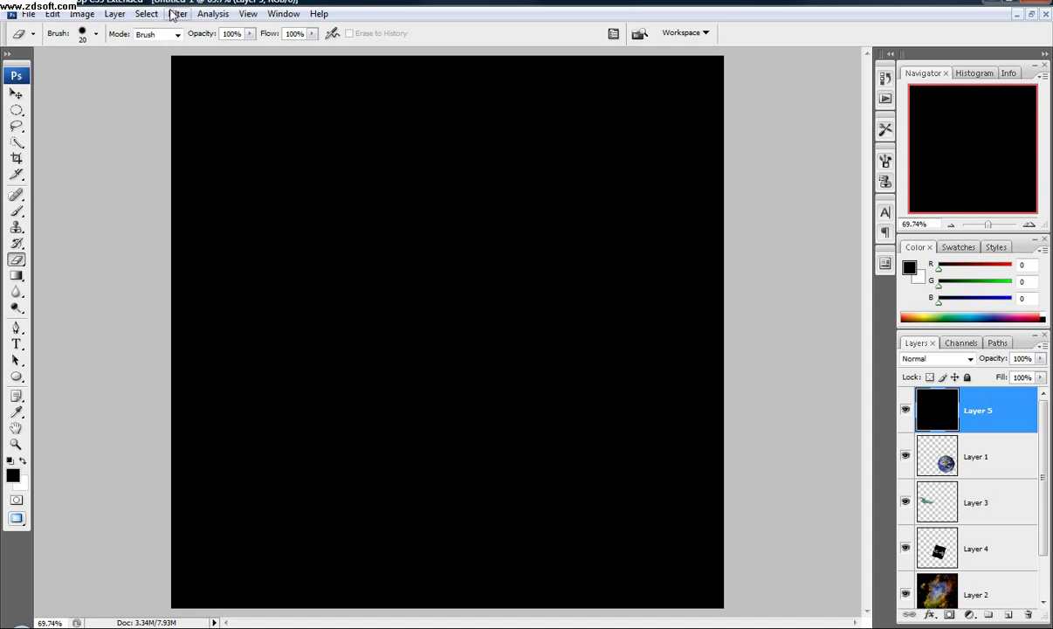
Step: Try an off-centre 105mm Prime lens flare at 100% brightness on the black layer, and undo it
left_click(177, 14)
mouse_move(228, 226)
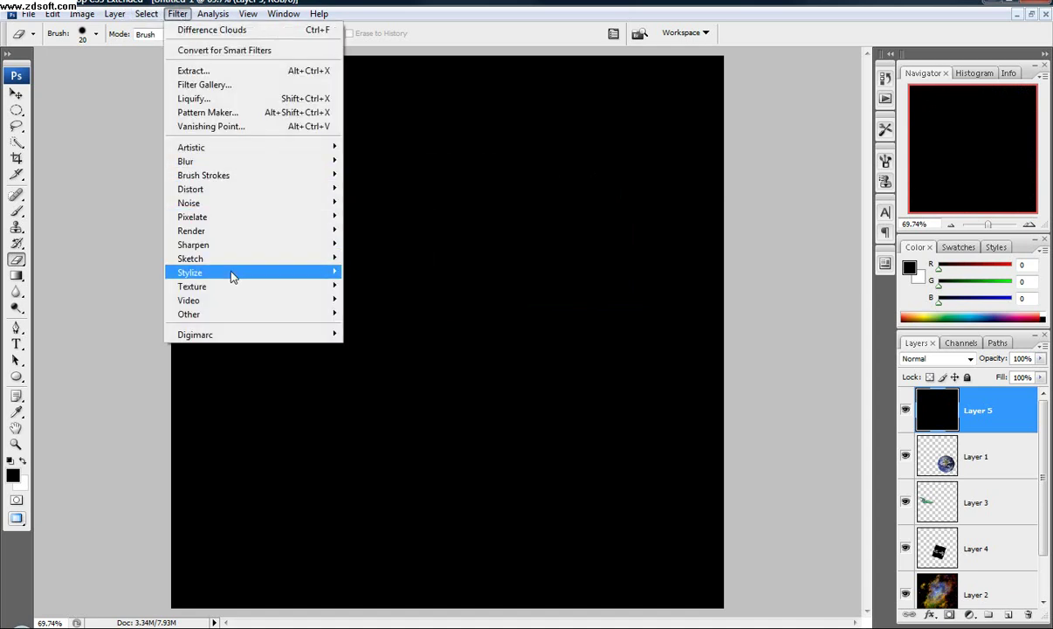
mouse_move(271, 232)
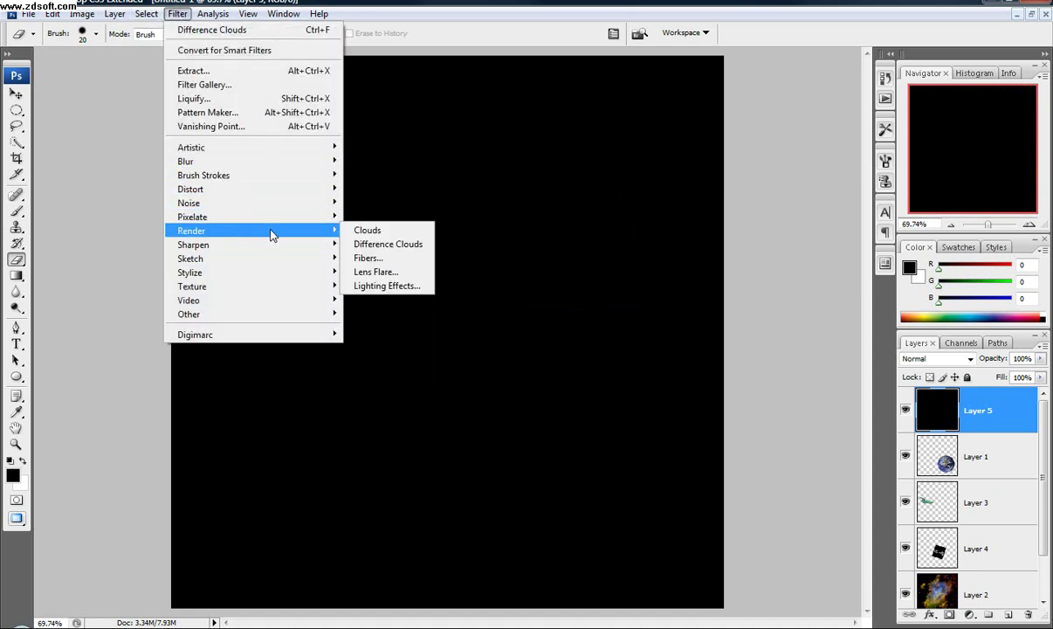
left_click(376, 270)
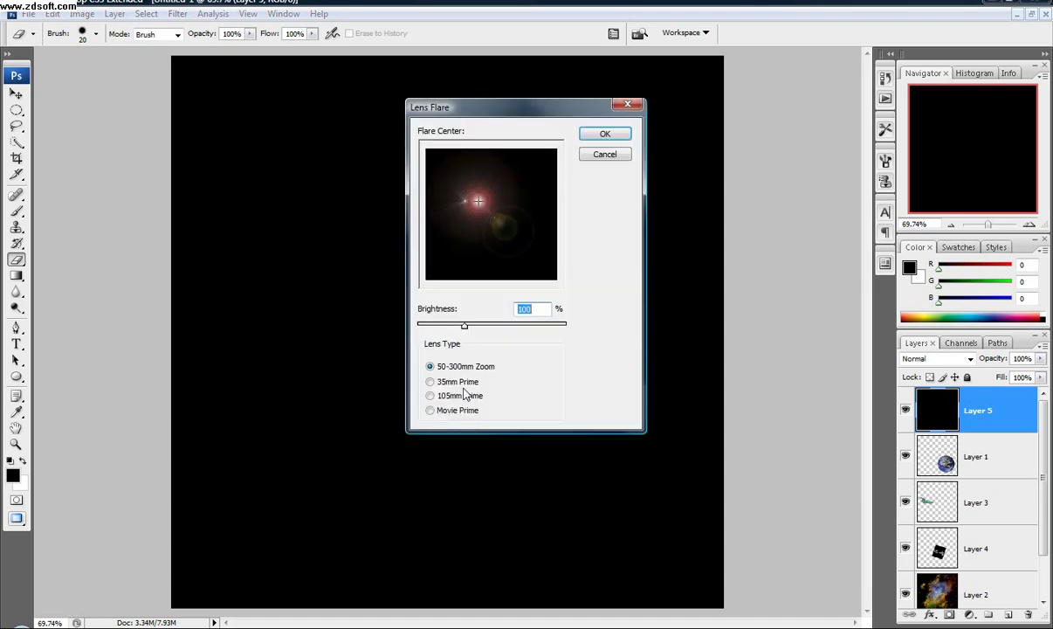
left_click(430, 397)
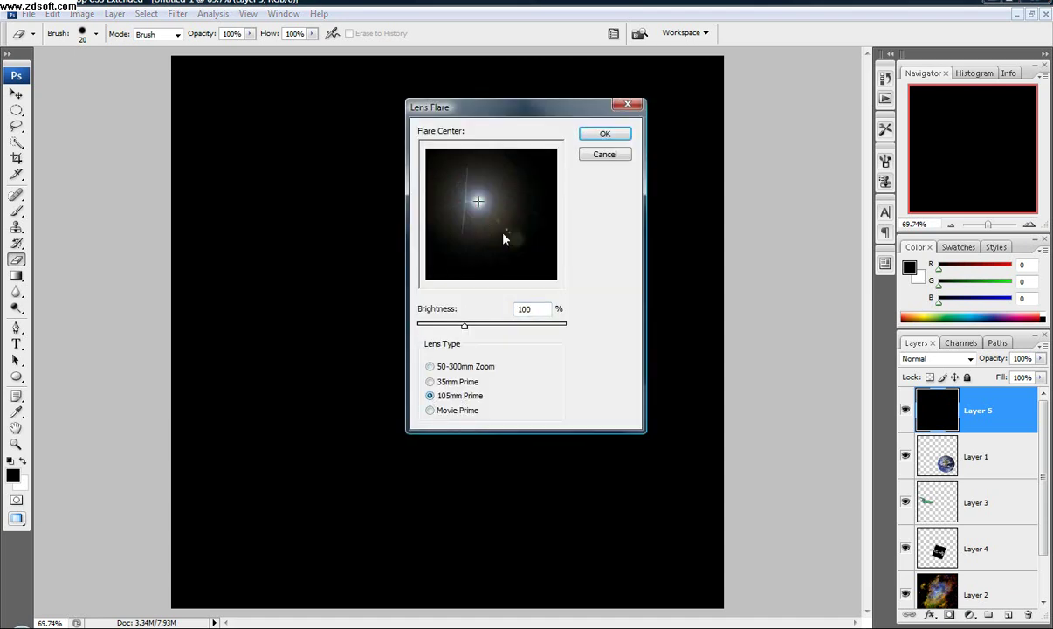
left_click(603, 134)
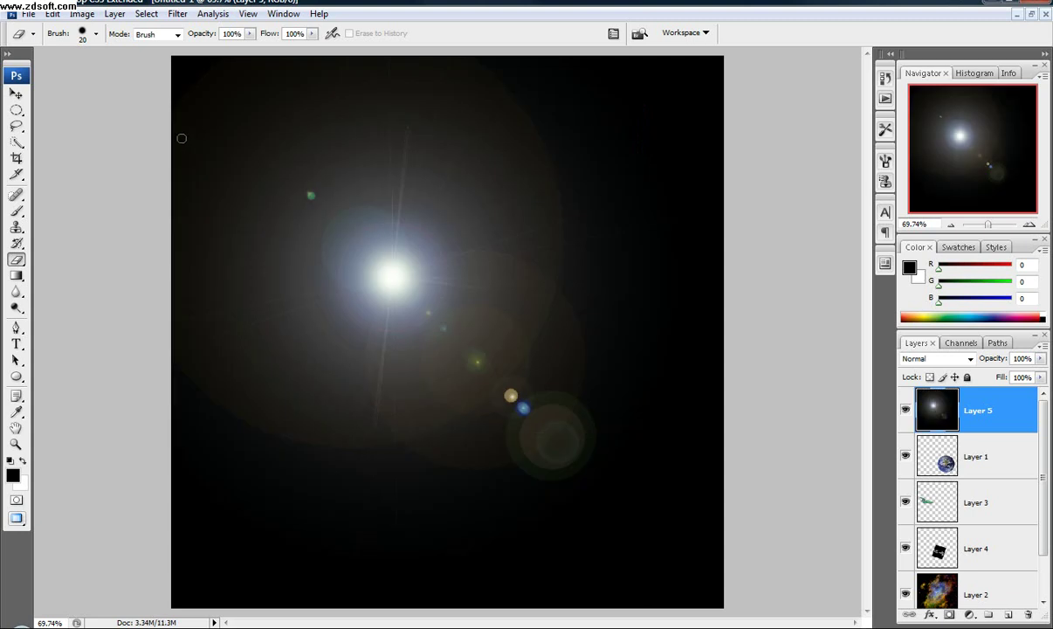
key("ctrl+z")
Step: Render a 105mm Prime lens flare at 100% brightness in the centre of the black layer
left_click(177, 14)
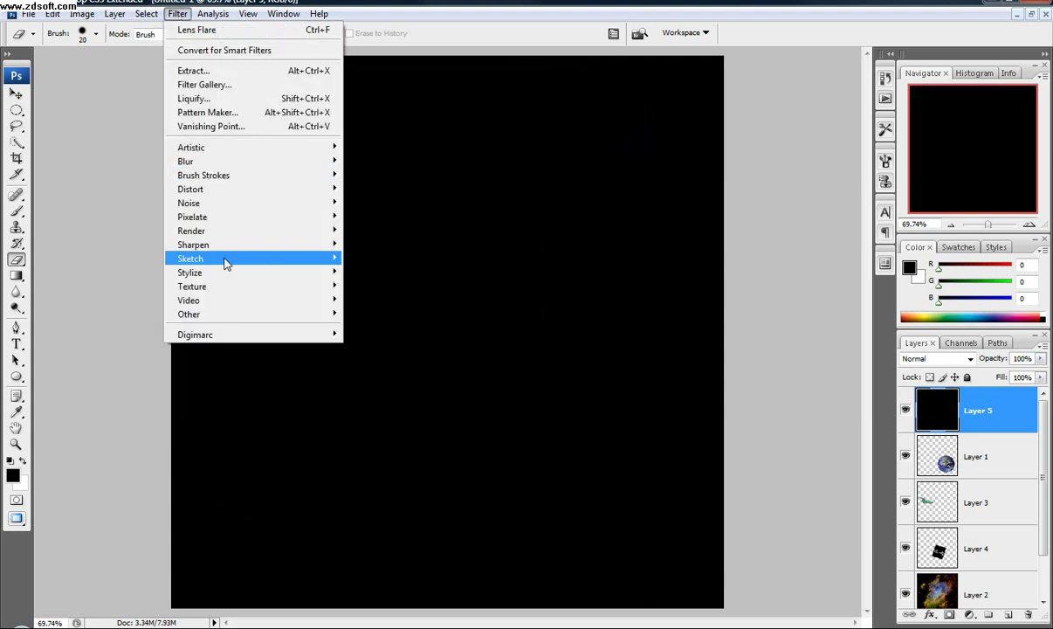
mouse_move(258, 231)
left_click(390, 273)
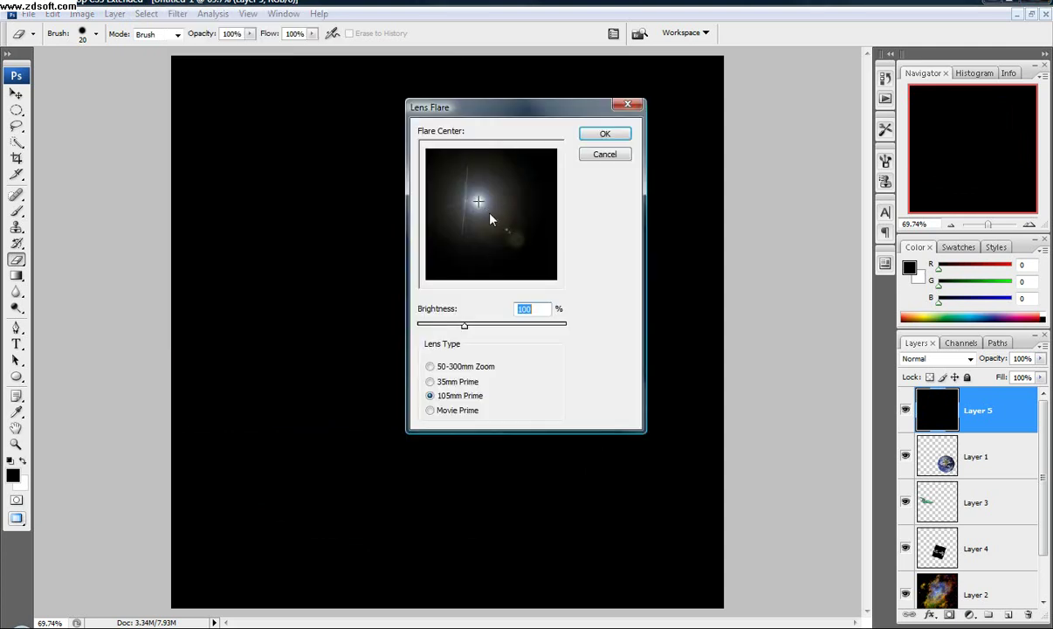
left_click(490, 216)
left_click(599, 134)
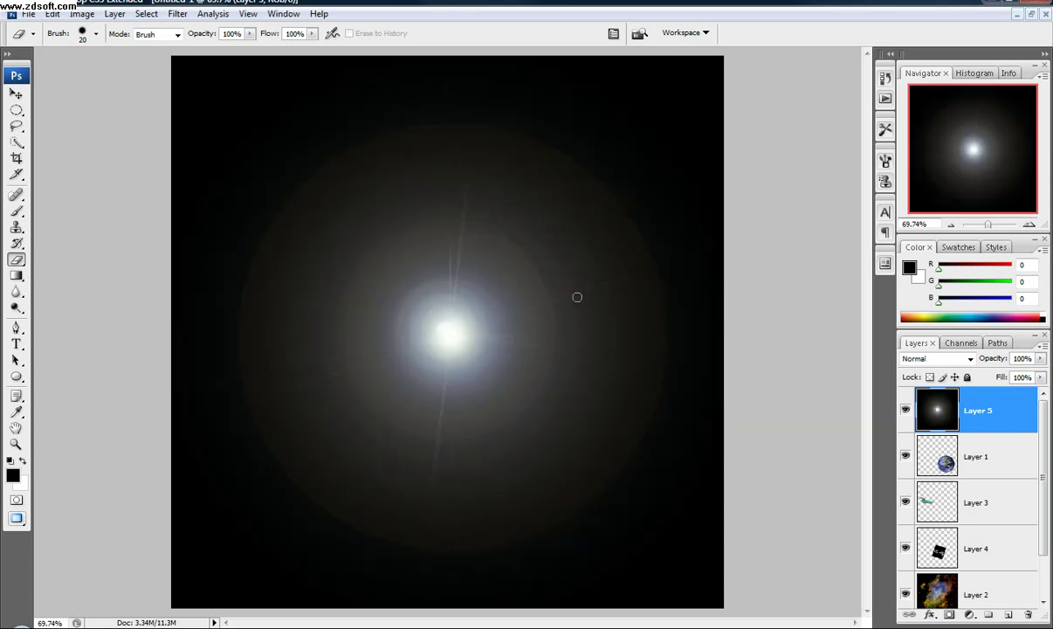
Step: Set the flare layer's blend mode to Screen and move the flare's bright centre onto the spaceship's nose
left_click(934, 358)
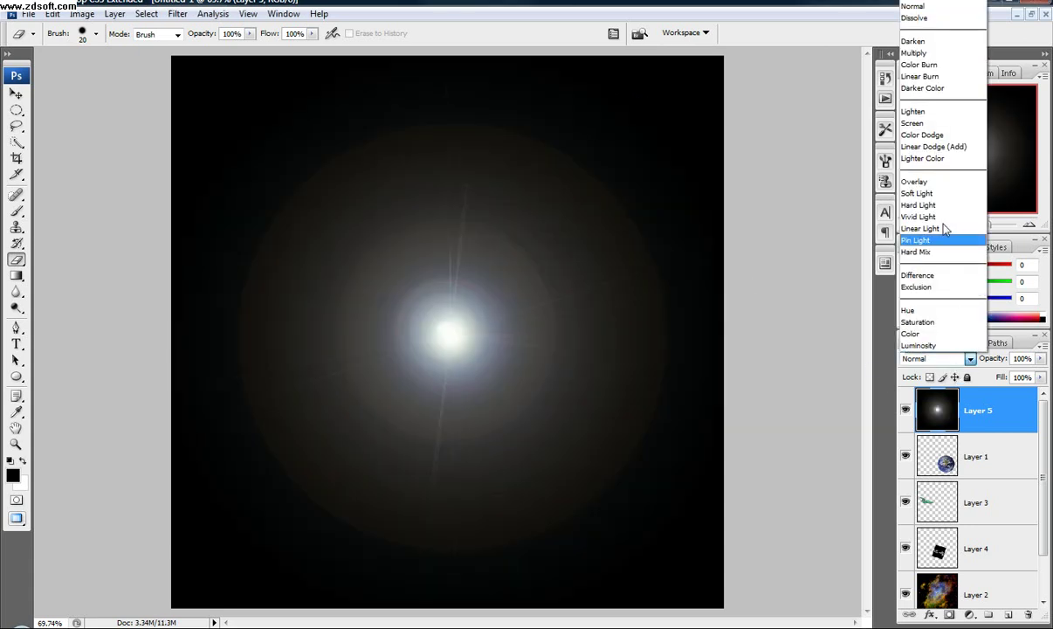
left_click(927, 124)
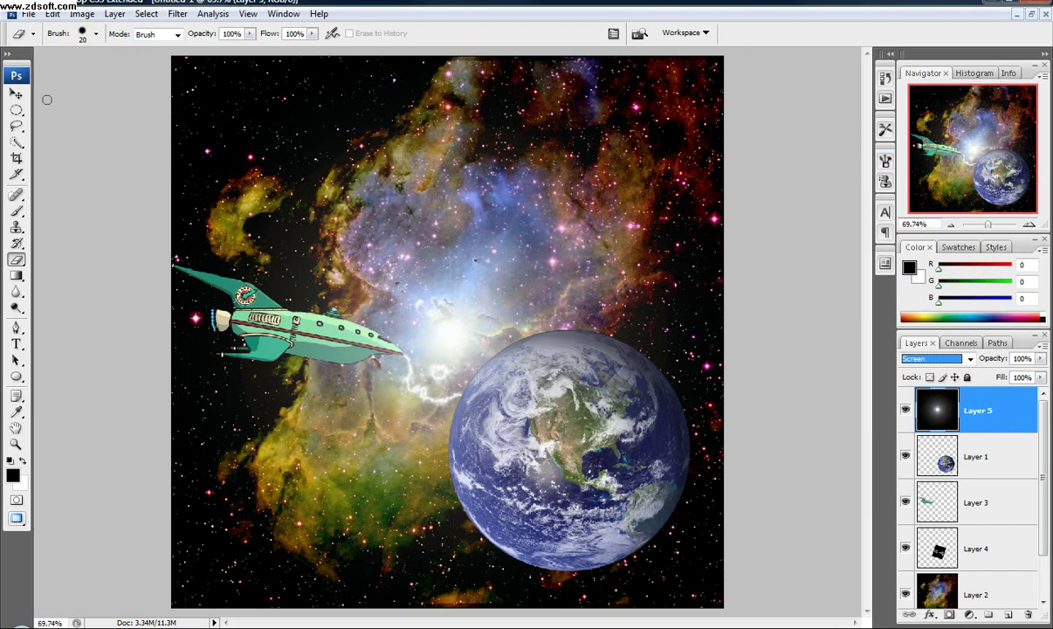
left_click(16, 94)
left_click_drag(465, 334, 404, 351)
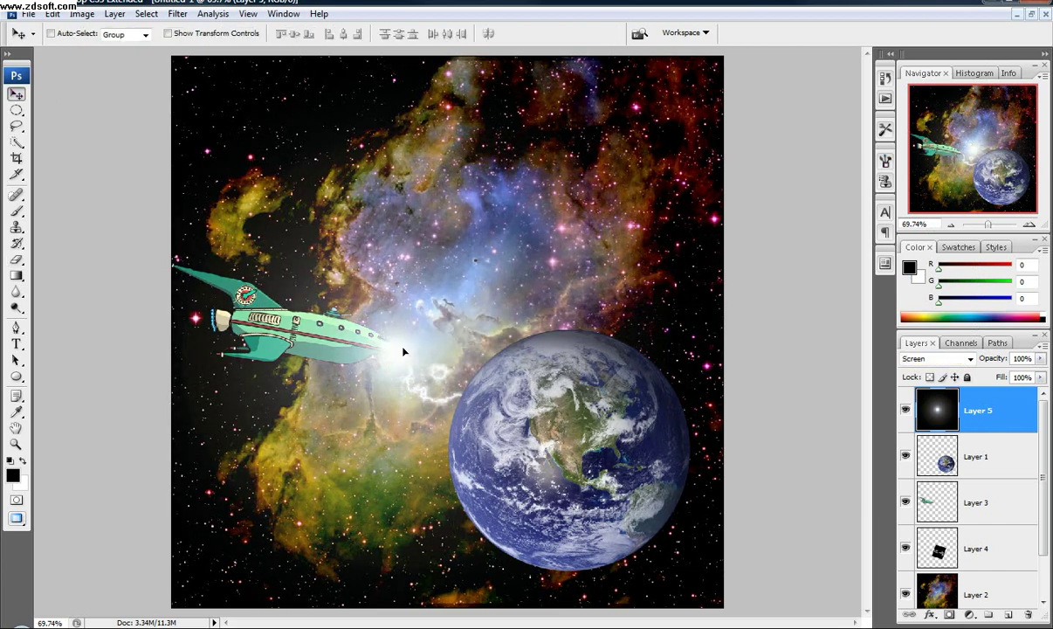
Step: Move the flare layer below the spaceship layer and lower its opacity to 88%, comparing the image with the flare hidden and shown
left_click_drag(970, 404, 1005, 527)
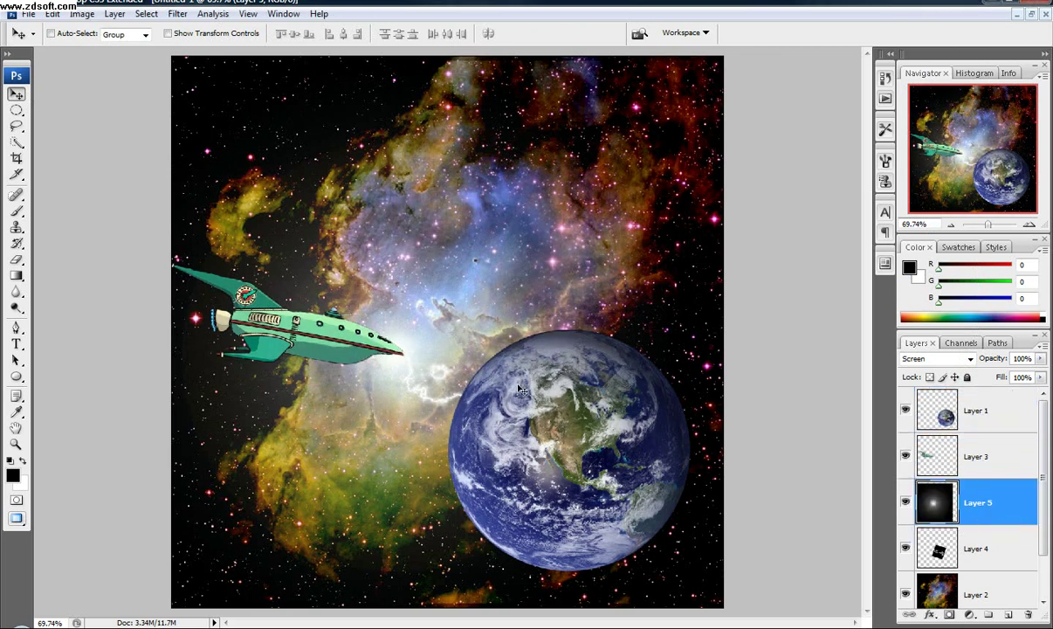
left_click(906, 505)
left_click(906, 504)
mouse_move(993, 359)
left_mouse_down()
mouse_move(970, 365)
mouse_move(981, 365)
left_mouse_up()
left_click(905, 503)
left_click(905, 503)
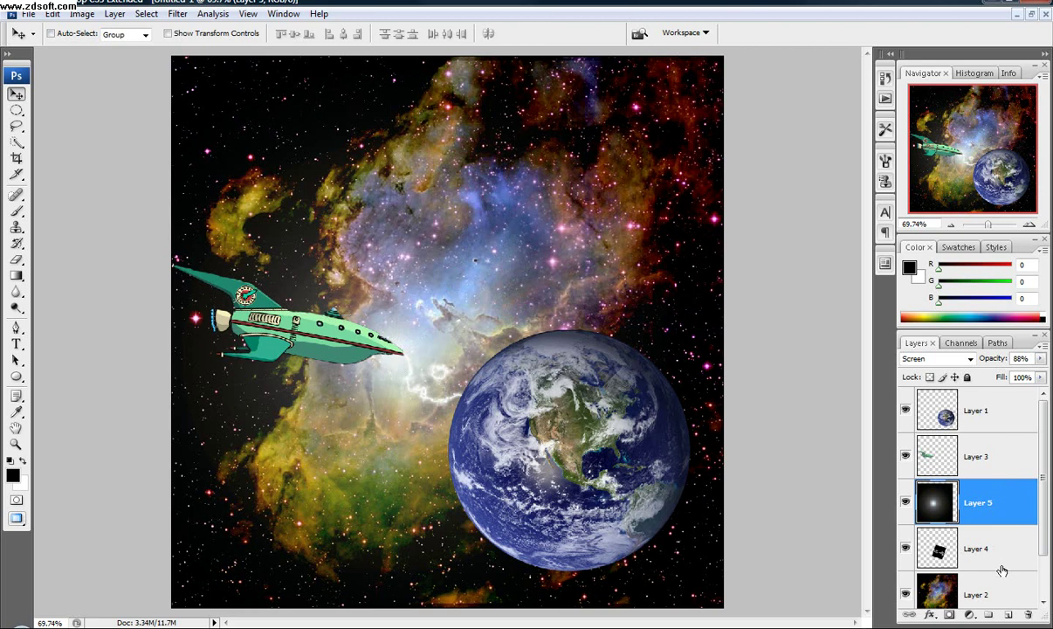
Step: Move the Earth layer, Layer 1, below the lightning layer so the bolt overlaps the planet
left_click_drag(987, 411, 1002, 568)
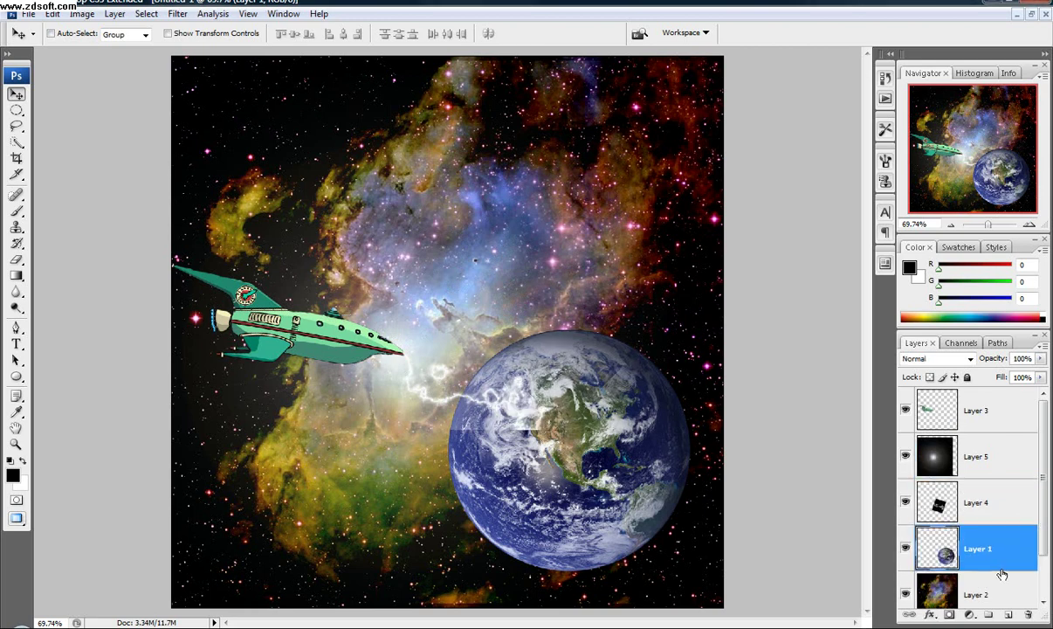